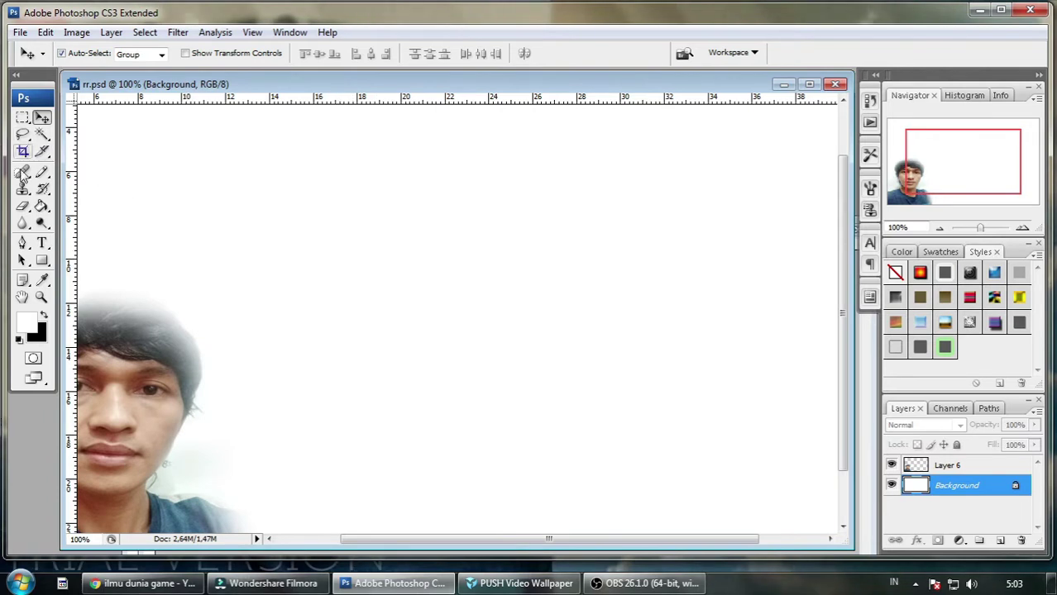
- Add a paragraph text box in the upper middle of the canvas reading "cara zoom di photoshop"
click(42, 242)
drag(369, 143, 549, 218)
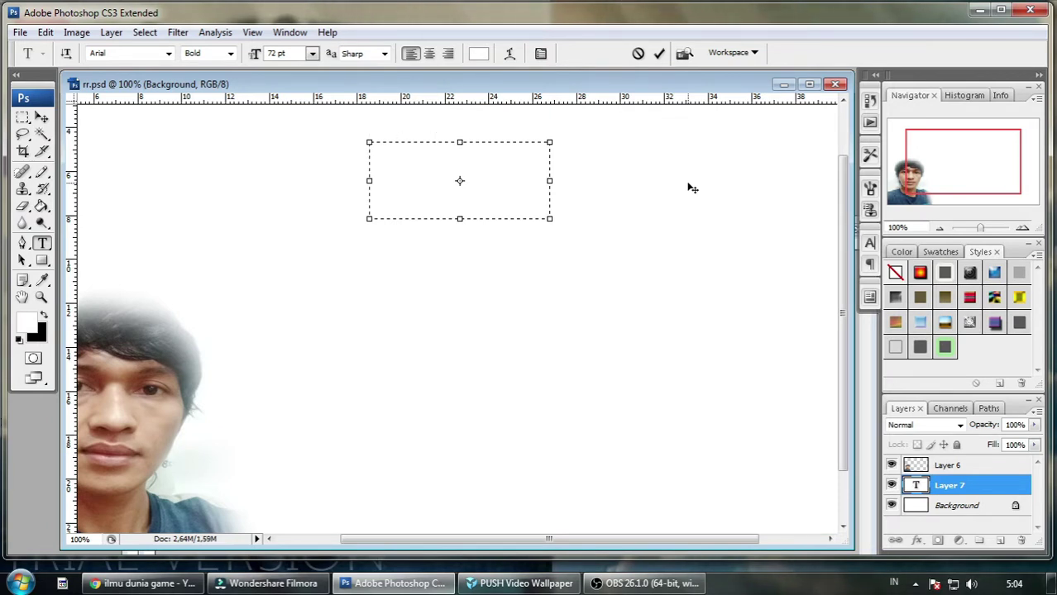
text(cara)
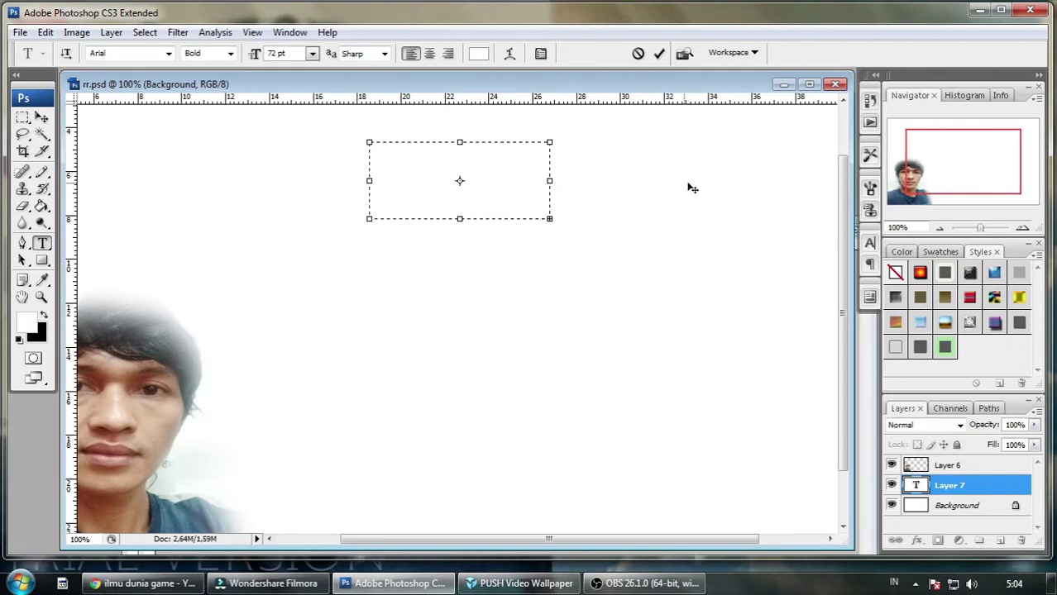
- Set the color of all the text in the box to black (000000)
key(ctrl+a)
click(478, 53)
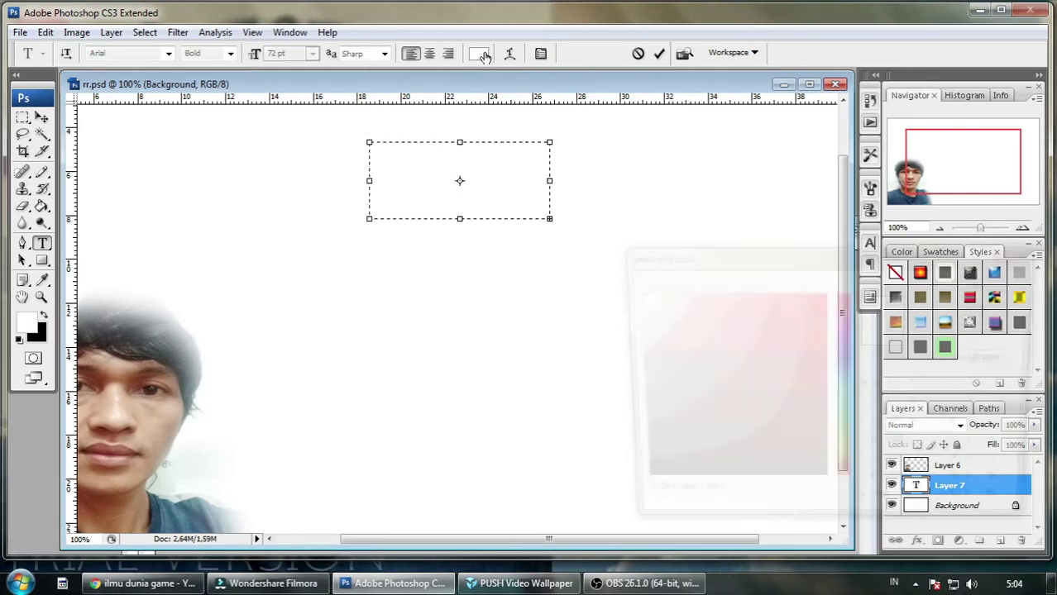
click(747, 483)
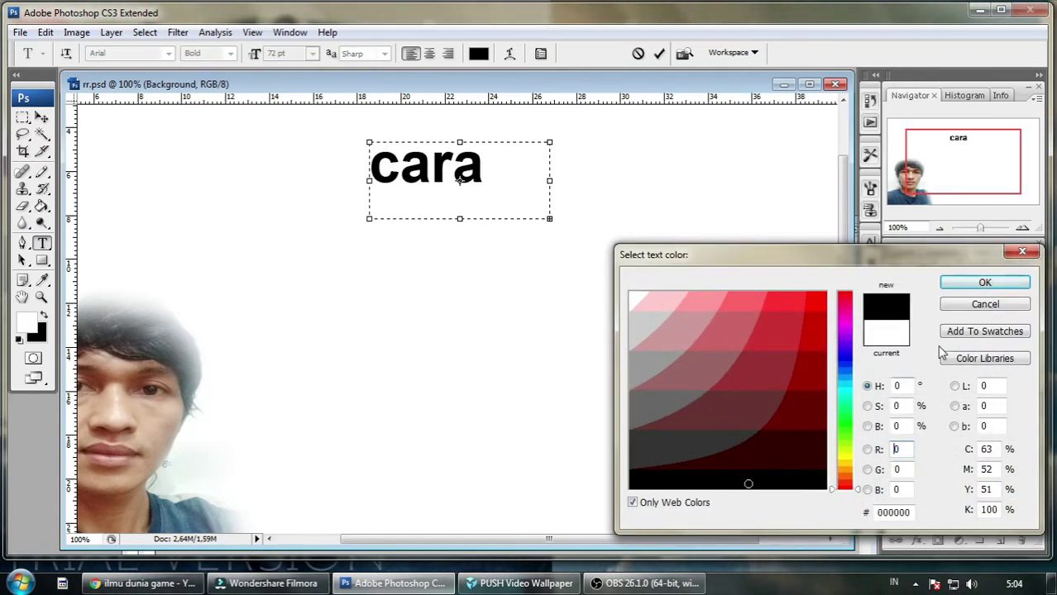
click(984, 283)
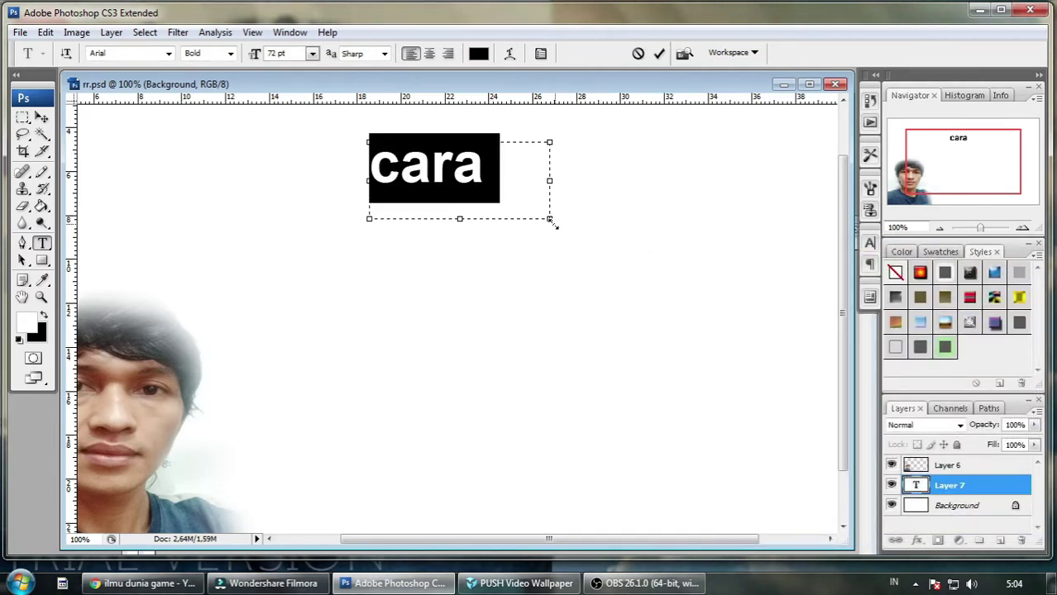
- Enlarge the text box until the whole phrase "cara zoom di photoshop" fits on two lines
drag(551, 220, 794, 257)
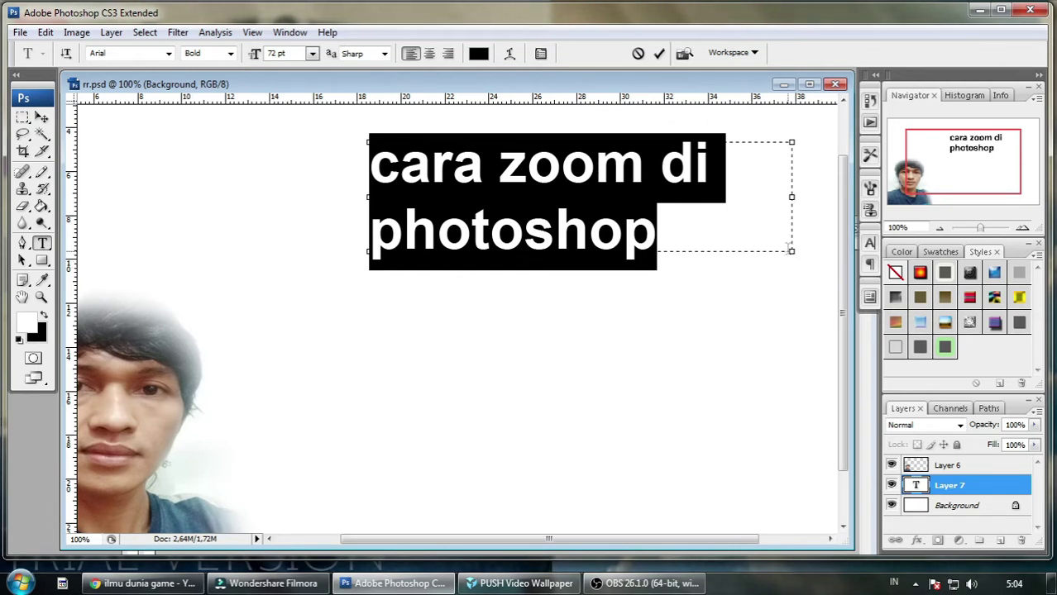
click(793, 256)
drag(794, 257, 732, 263)
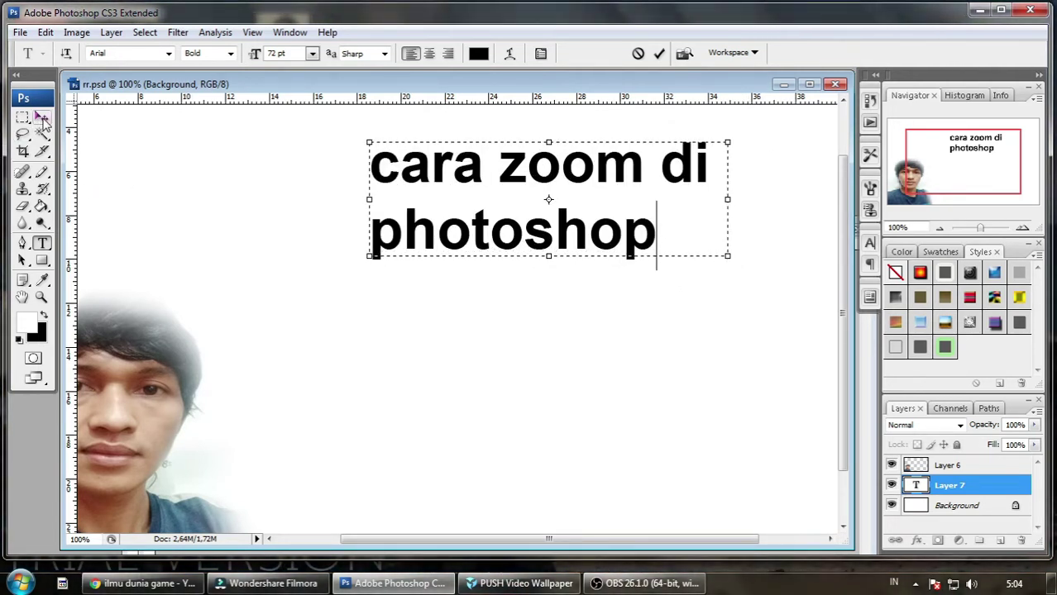
- Reduce the font size of the whole phrase to 12 pt
key(ctrl+a)
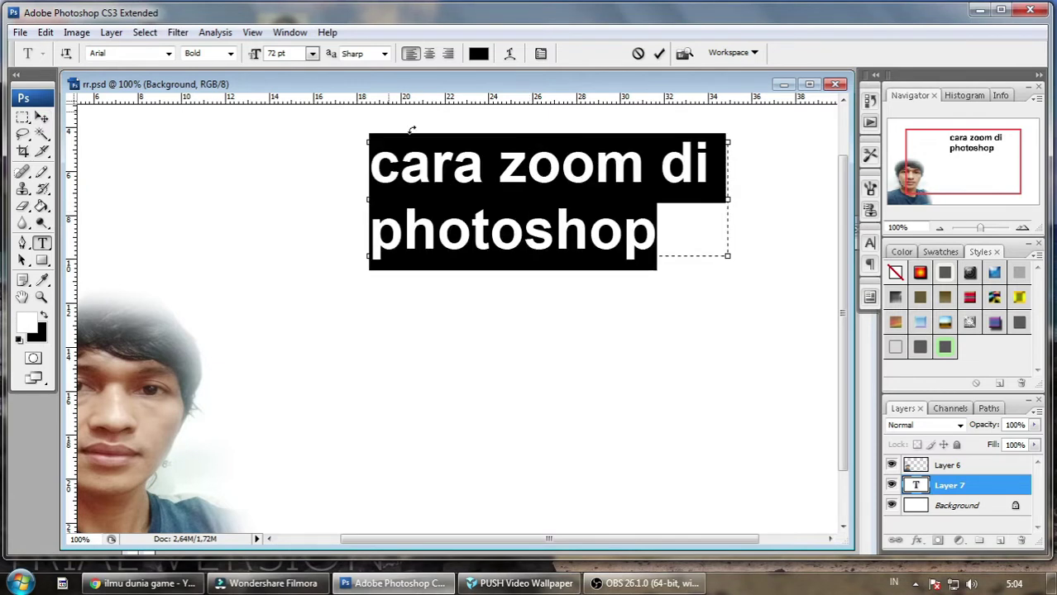
click(312, 54)
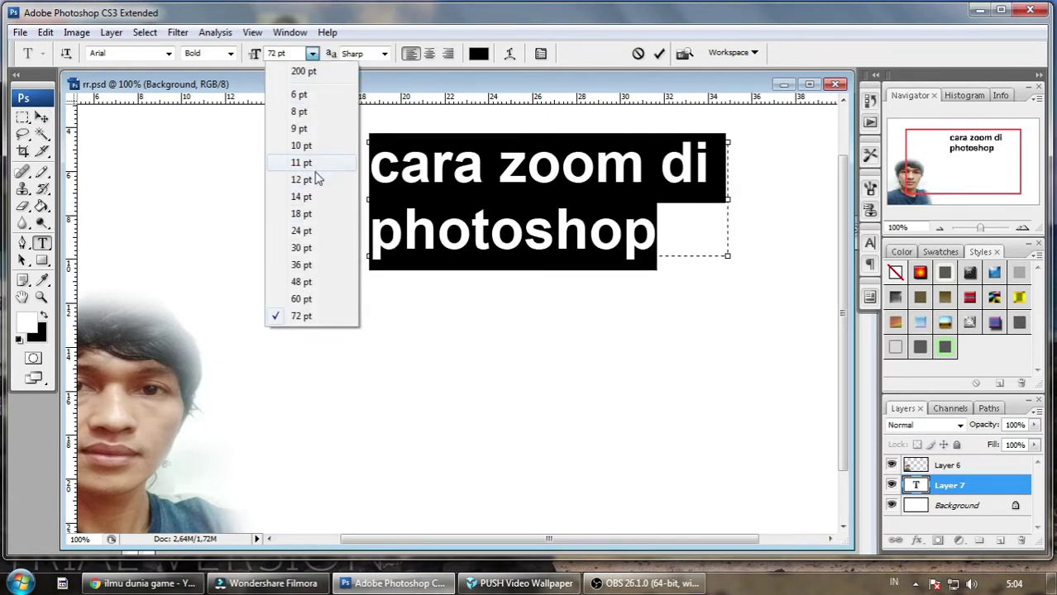
click(316, 183)
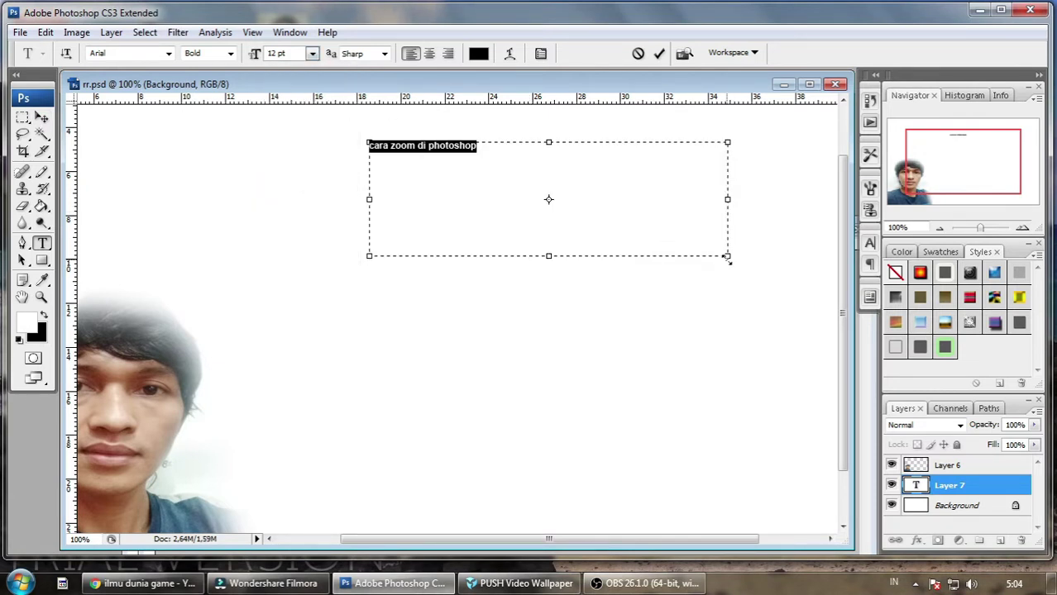
- Shrink the text box around the single line of text and move the text slightly down and to the right
drag(727, 257, 516, 166)
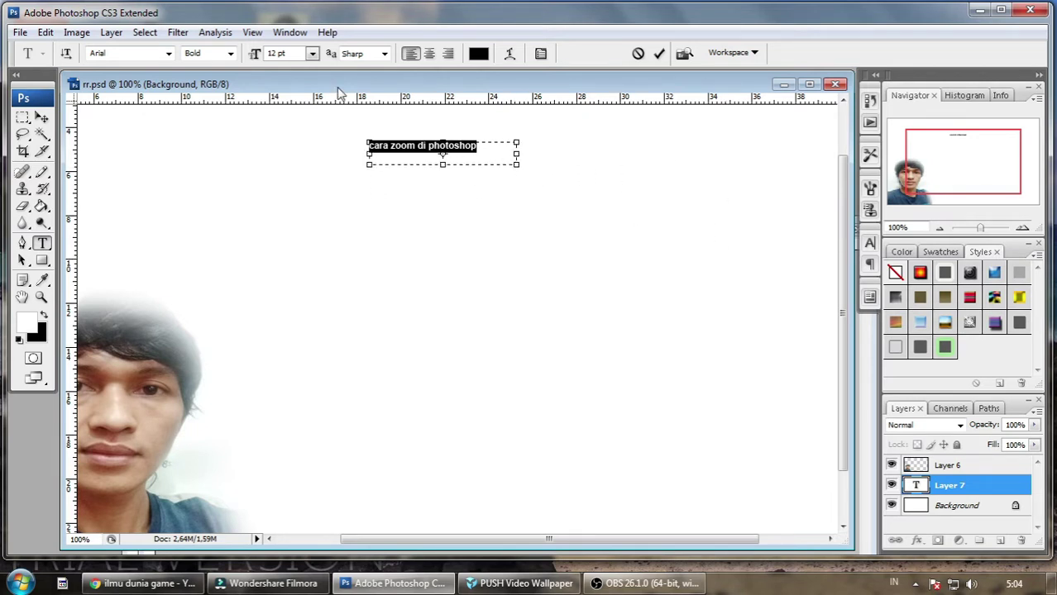
click(43, 119)
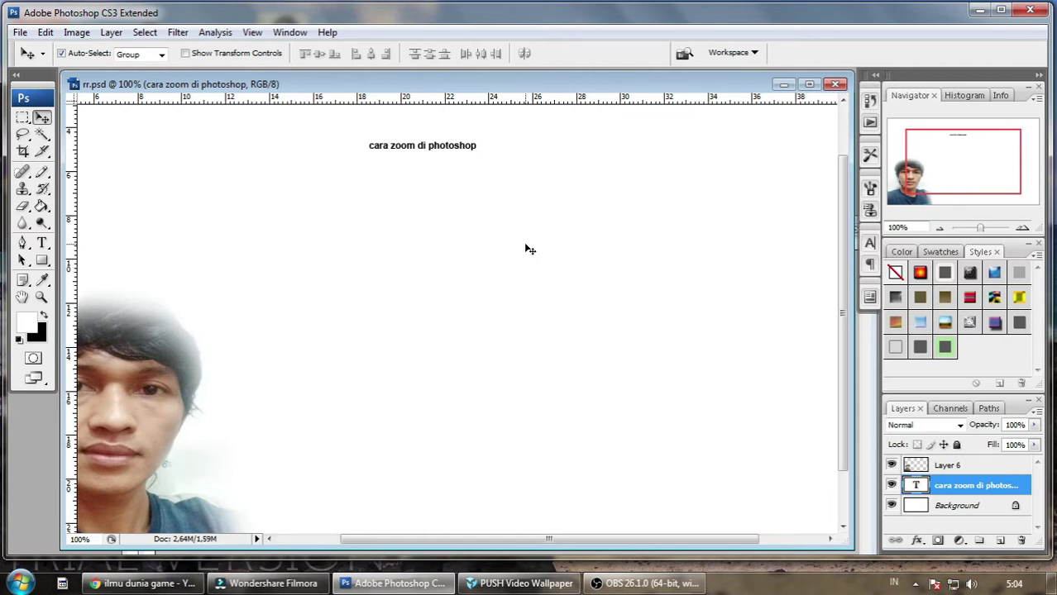
drag(424, 151, 471, 194)
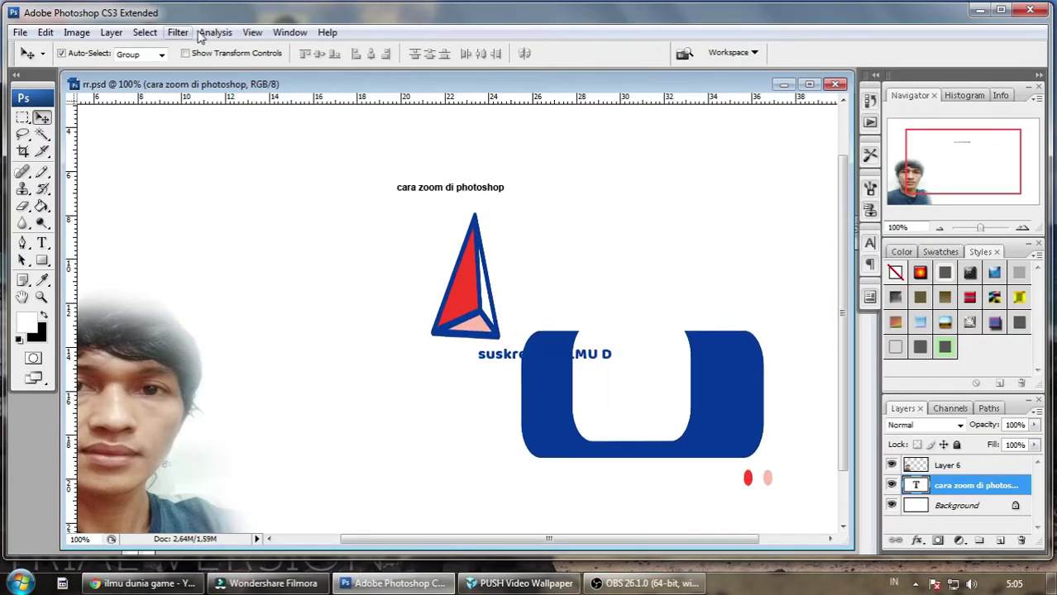
- Zoom in on the document to 200% and bring the text "cara zoom di photoshop" into view
click(255, 35)
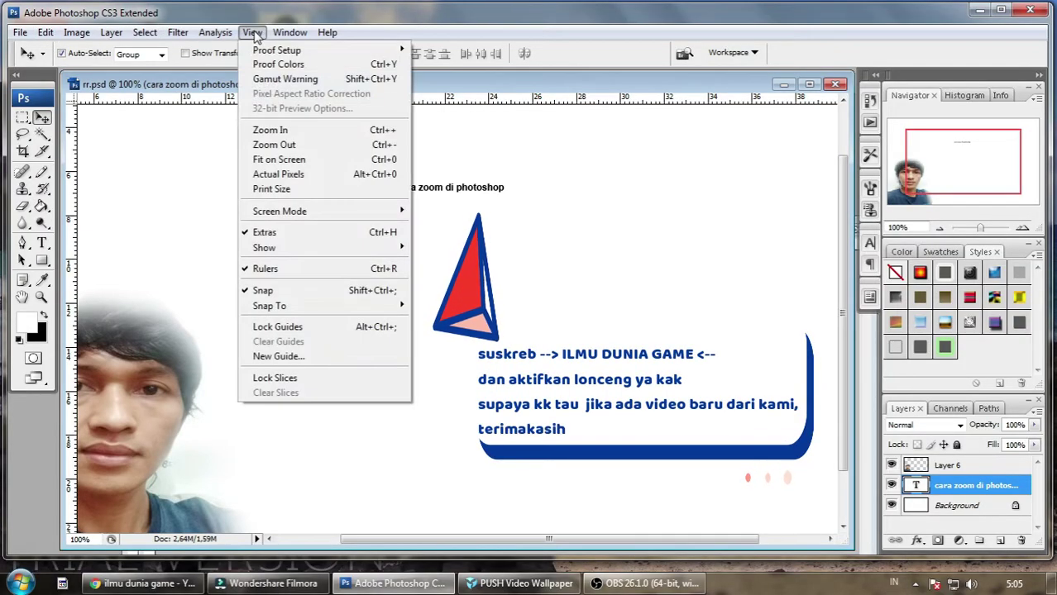
click(330, 134)
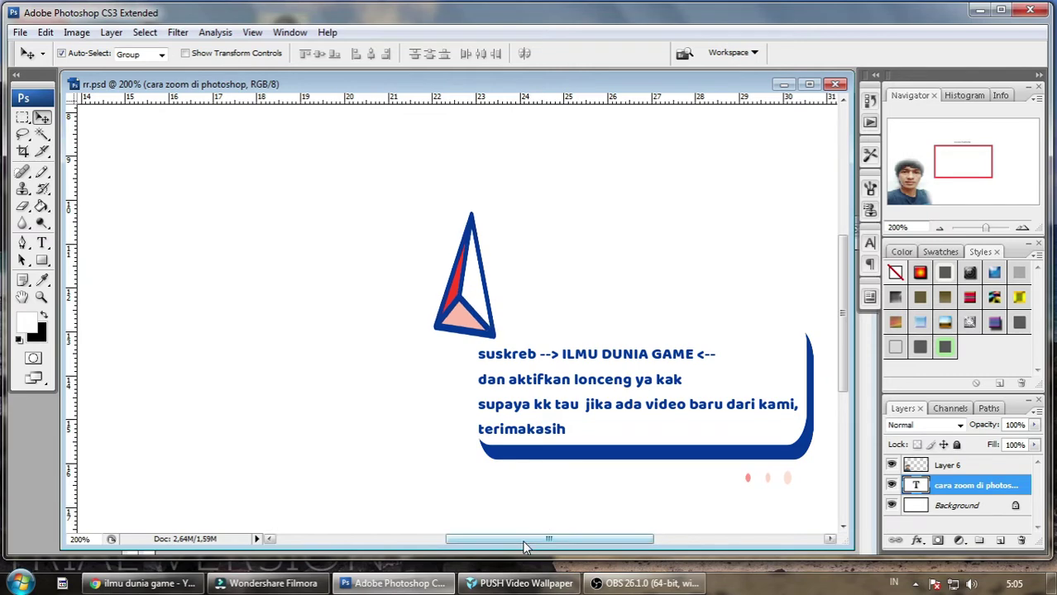
drag(501, 540, 611, 545)
drag(849, 344, 857, 216)
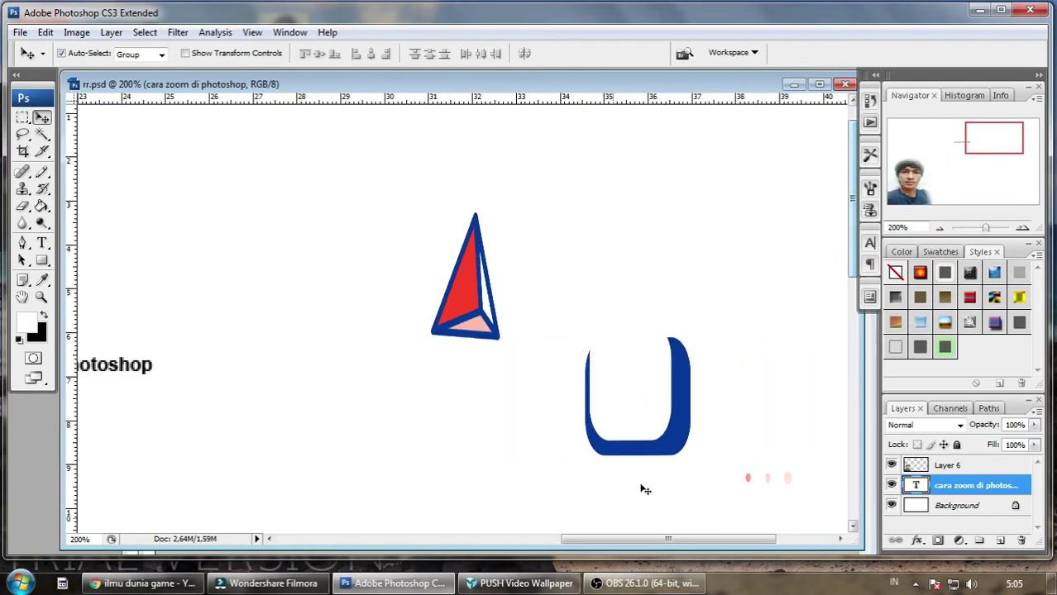
drag(607, 541, 482, 545)
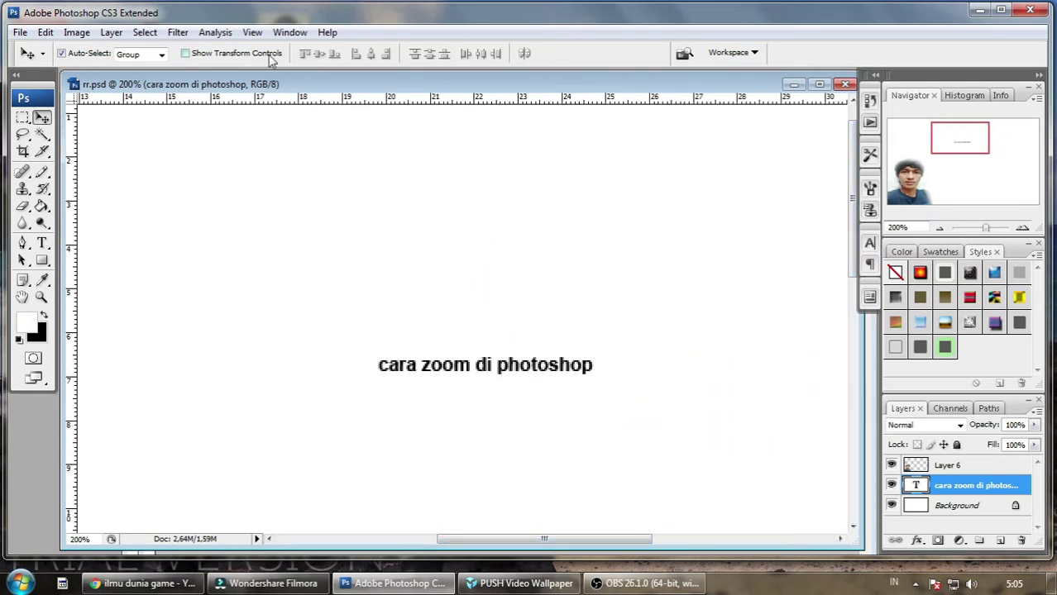
- Zoom out from the document in four increments to 33.33%
click(253, 32)
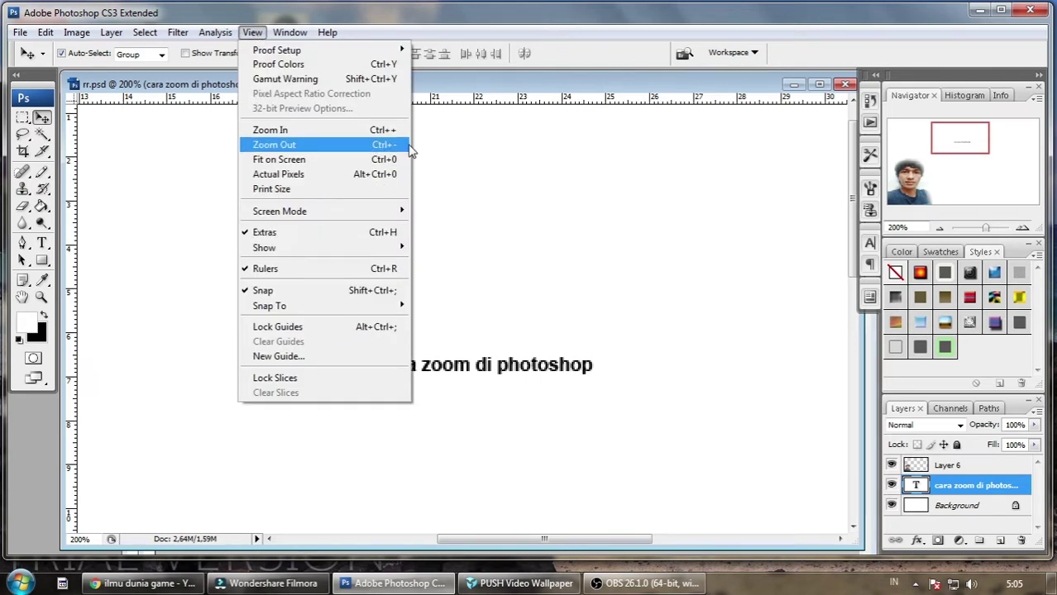
click(286, 146)
click(252, 32)
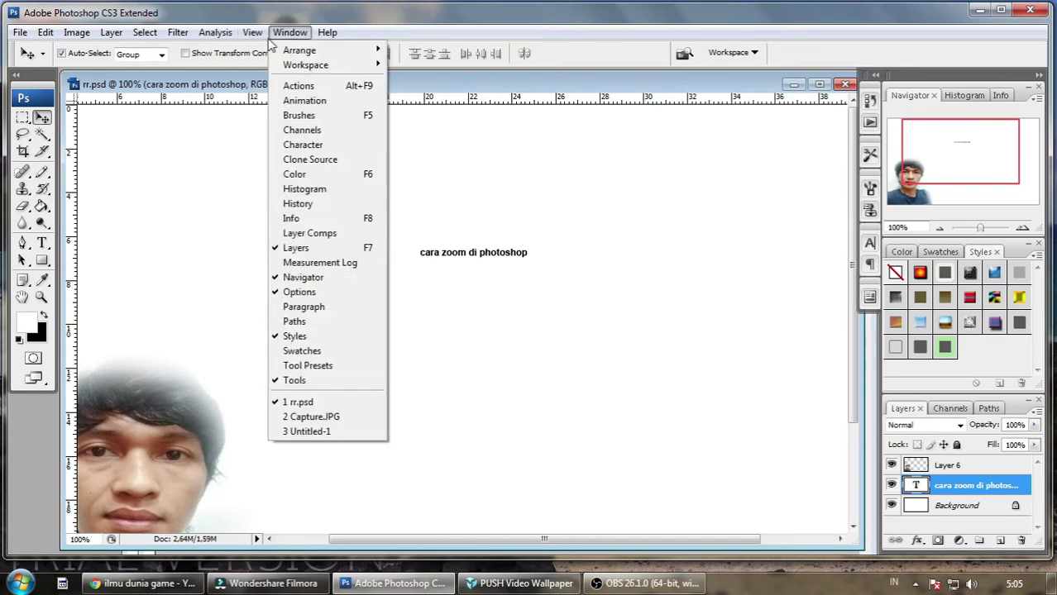
click(285, 145)
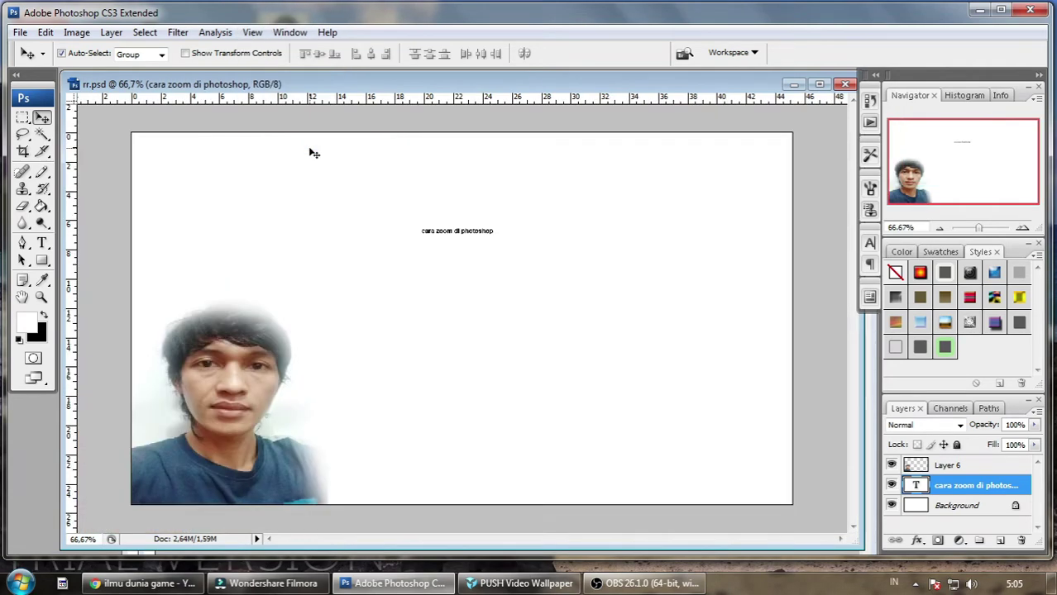
click(252, 32)
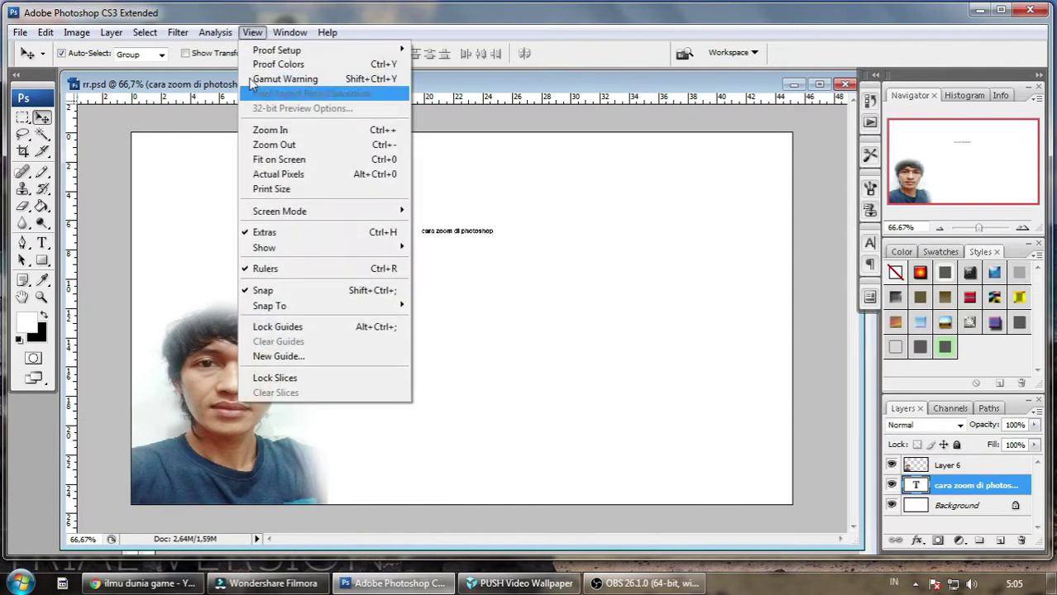
click(286, 145)
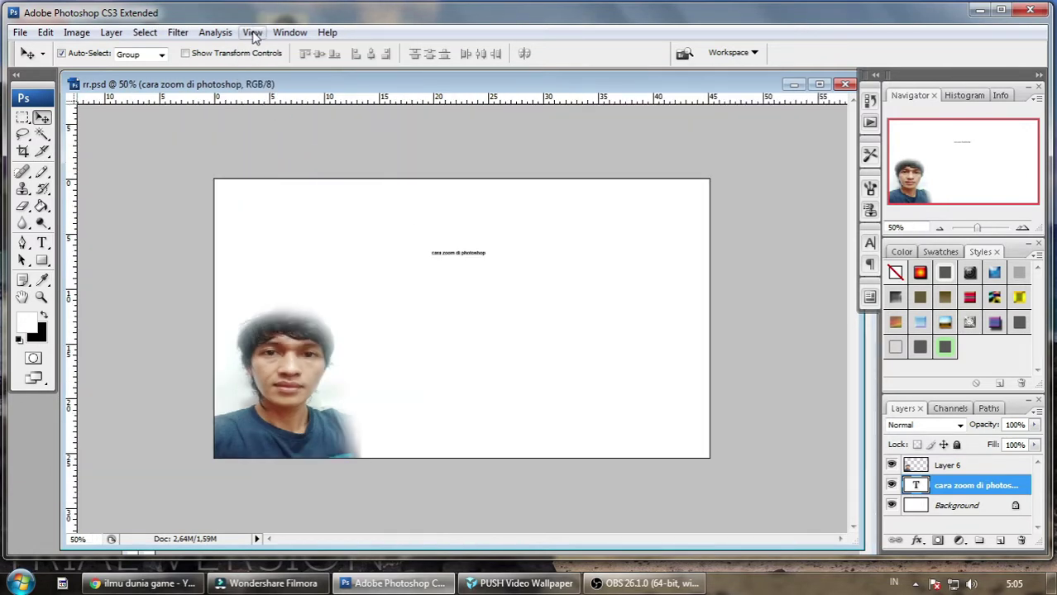
click(252, 32)
click(286, 145)
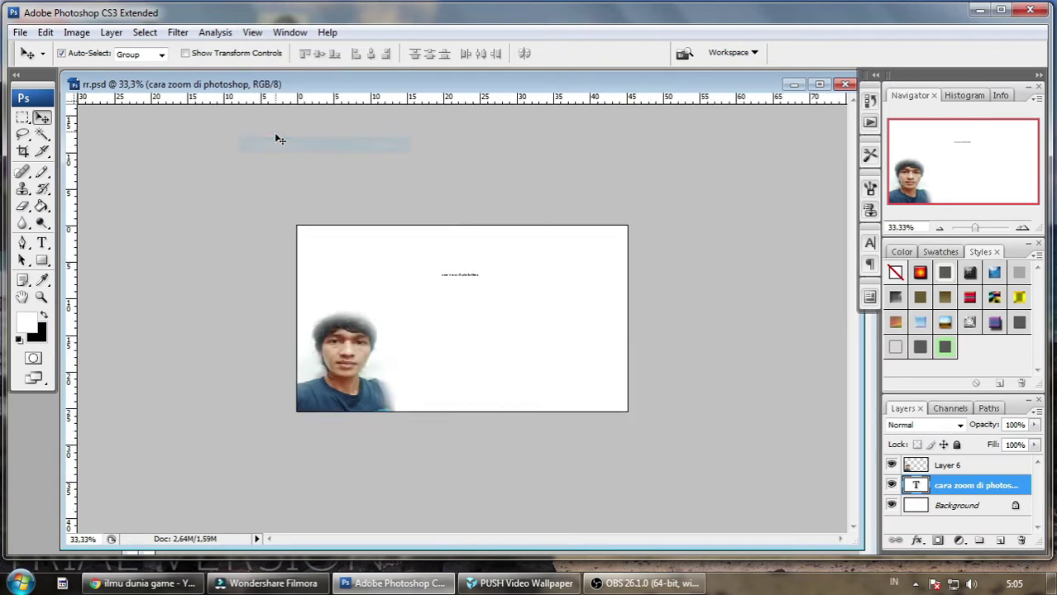
click(253, 32)
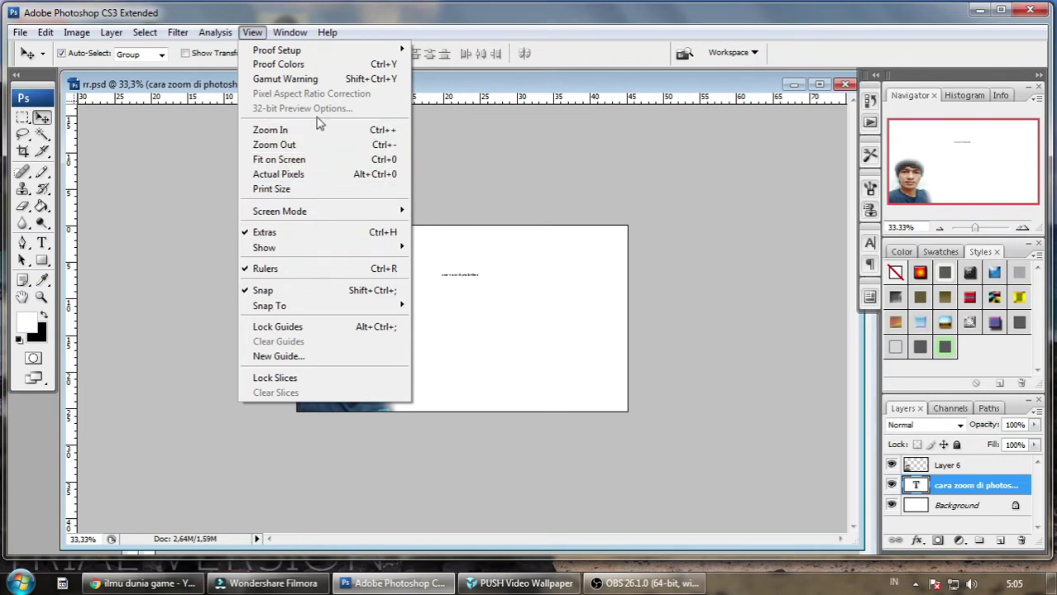
click(512, 250)
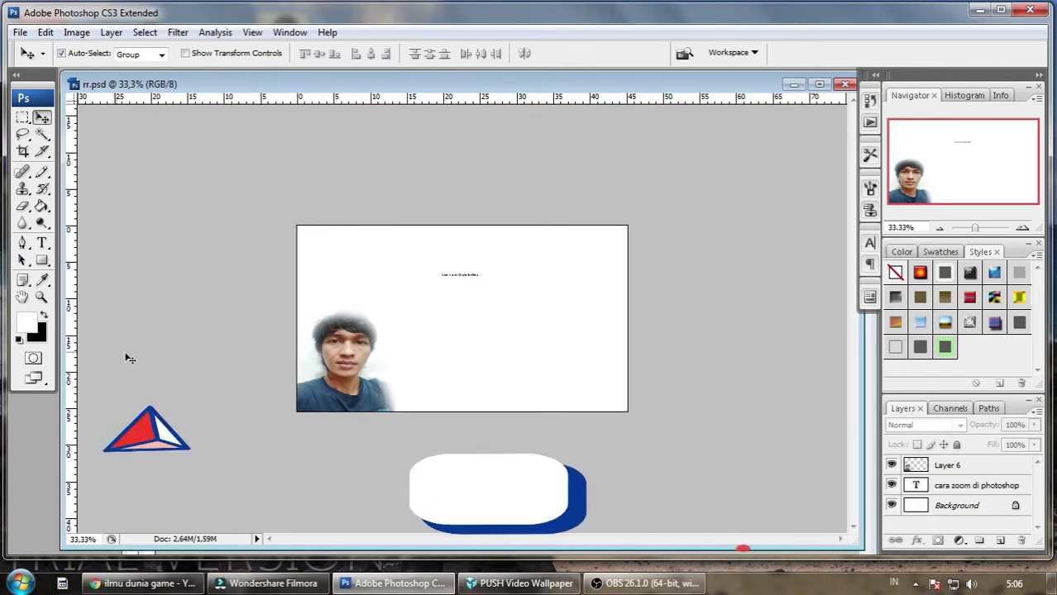
- Magnify the empty area near the canvas center to 400% with the Zoom tool
click(42, 298)
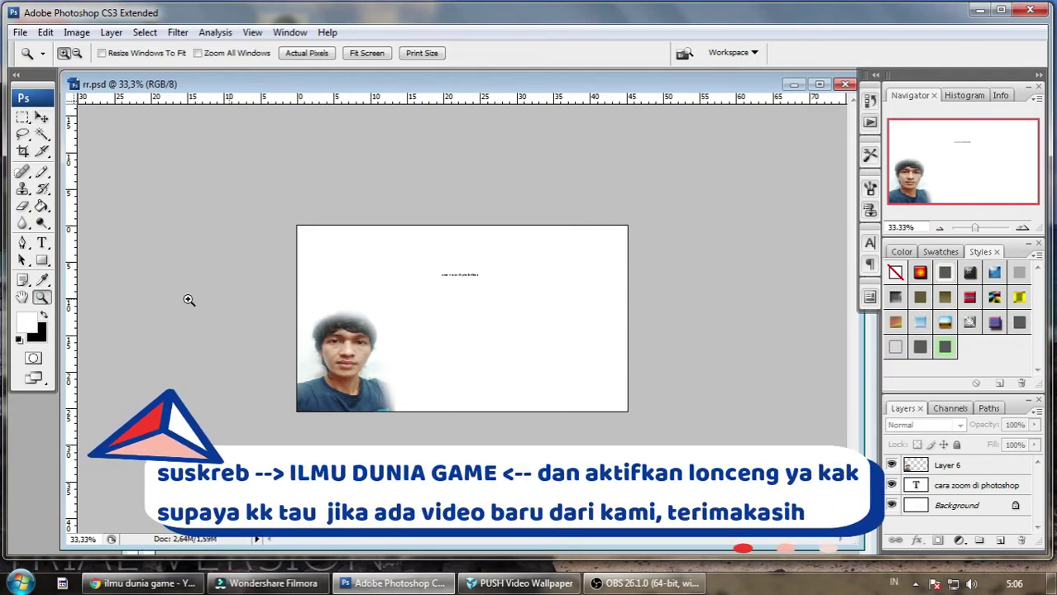
click(491, 325)
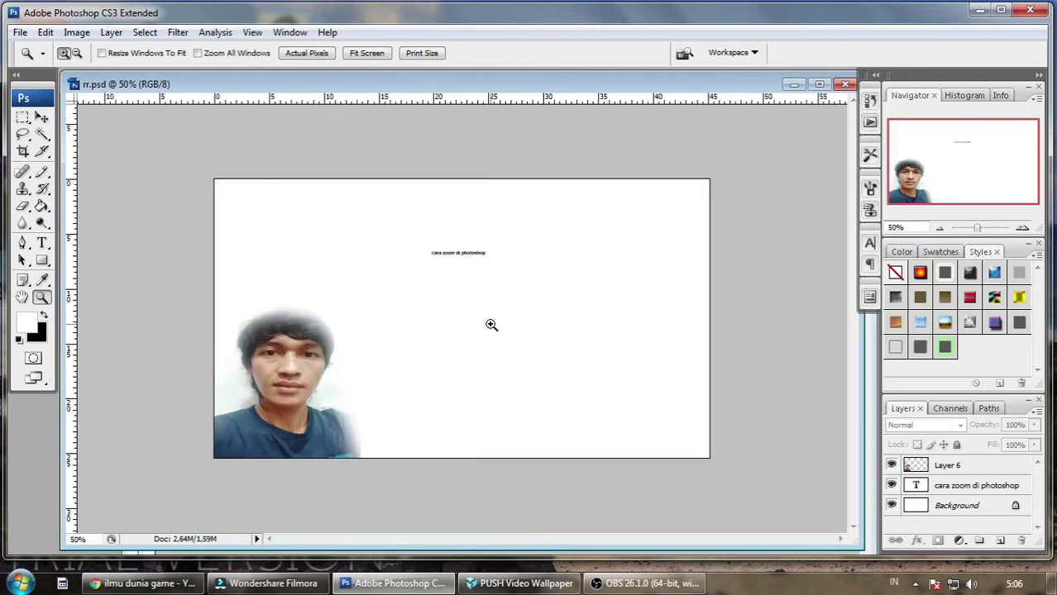
click(491, 325)
click(491, 325)
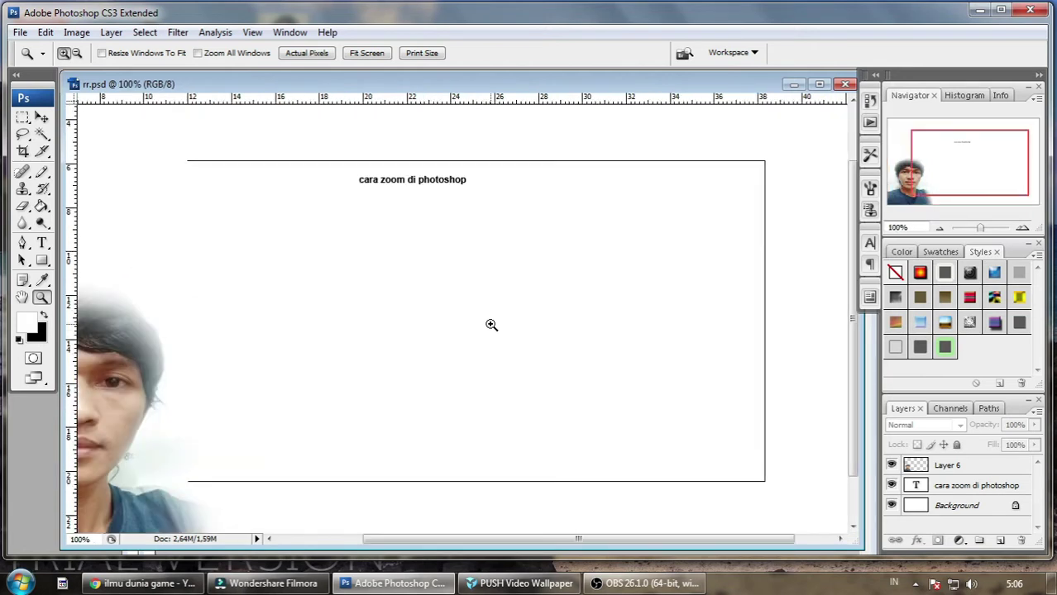
click(491, 325)
click(491, 325)
click(491, 325)
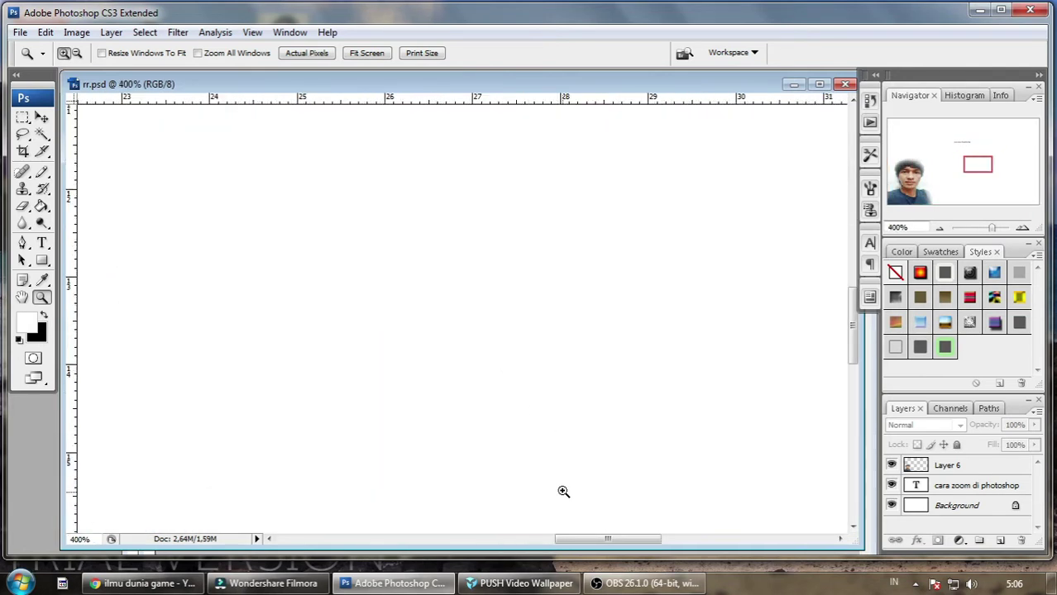
- Scroll the 400% view across the portrait, the canvas's upper-left corner and its right edge, returning near the canvas center
drag(587, 544, 366, 544)
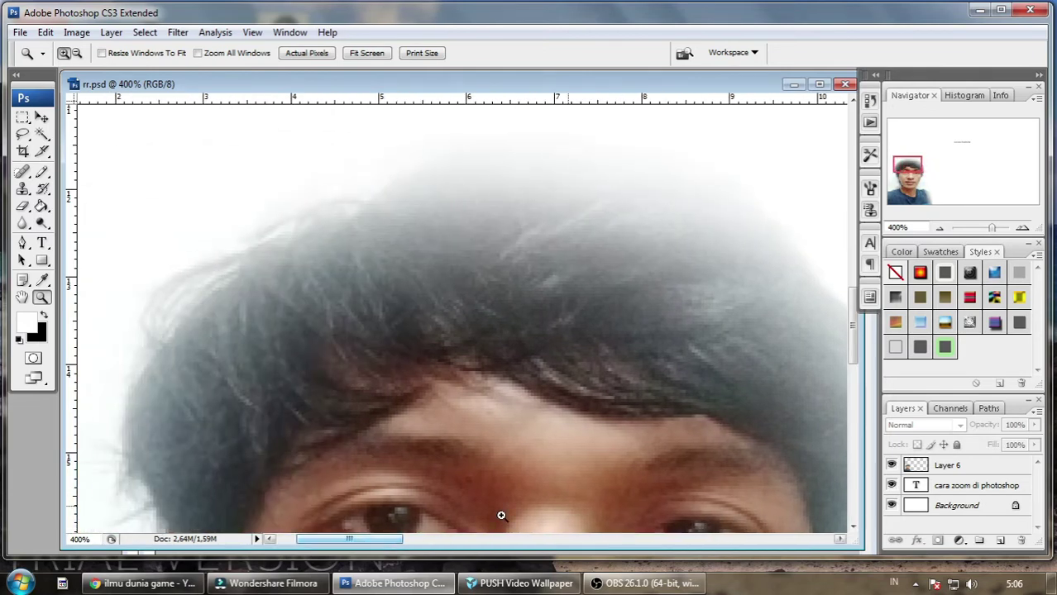
drag(853, 331, 868, 154)
drag(386, 542, 362, 546)
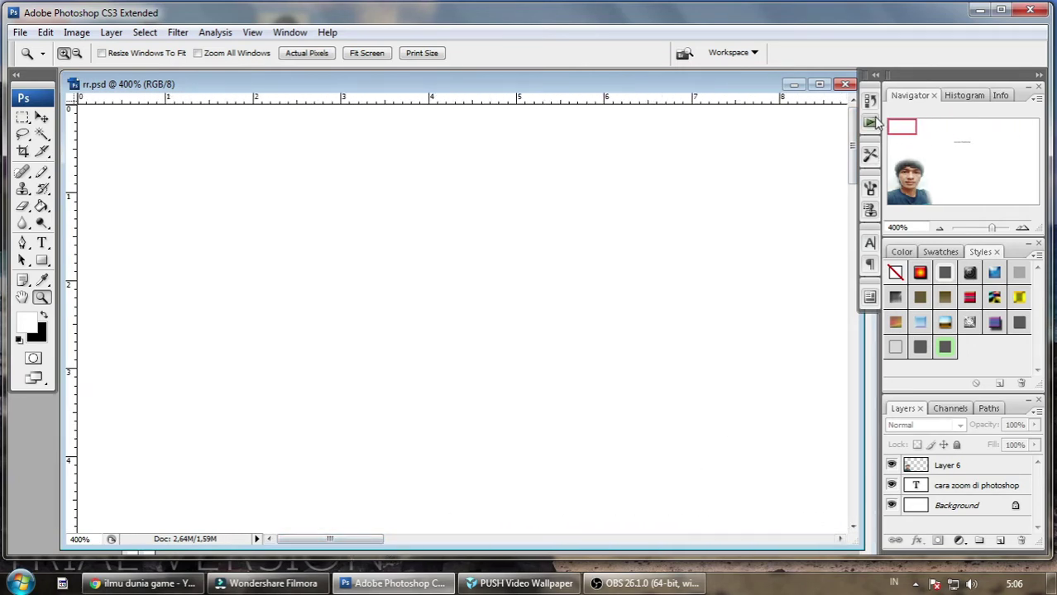
mouse_move(851, 145)
mouse_down()
mouse_move(863, 307)
mouse_move(856, 134)
mouse_up()
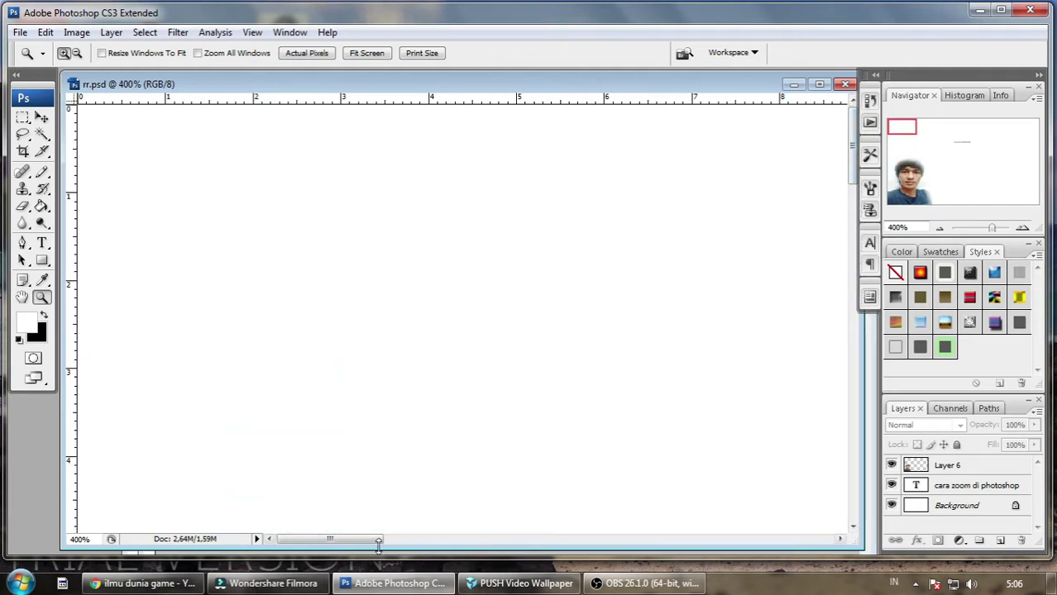
drag(376, 544, 872, 536)
drag(853, 136, 843, 331)
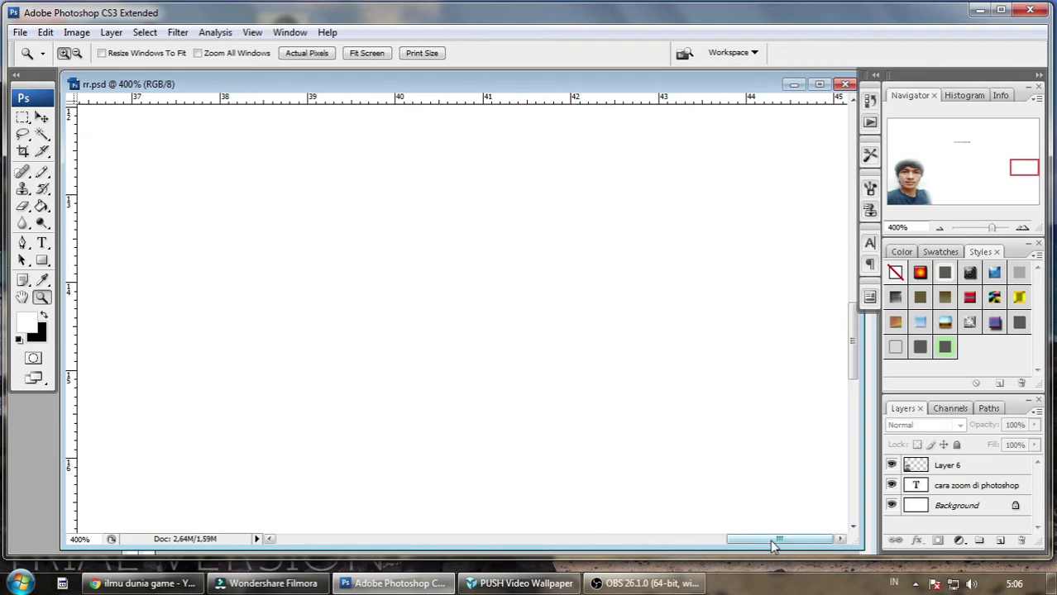
drag(772, 545, 594, 549)
drag(852, 353, 852, 337)
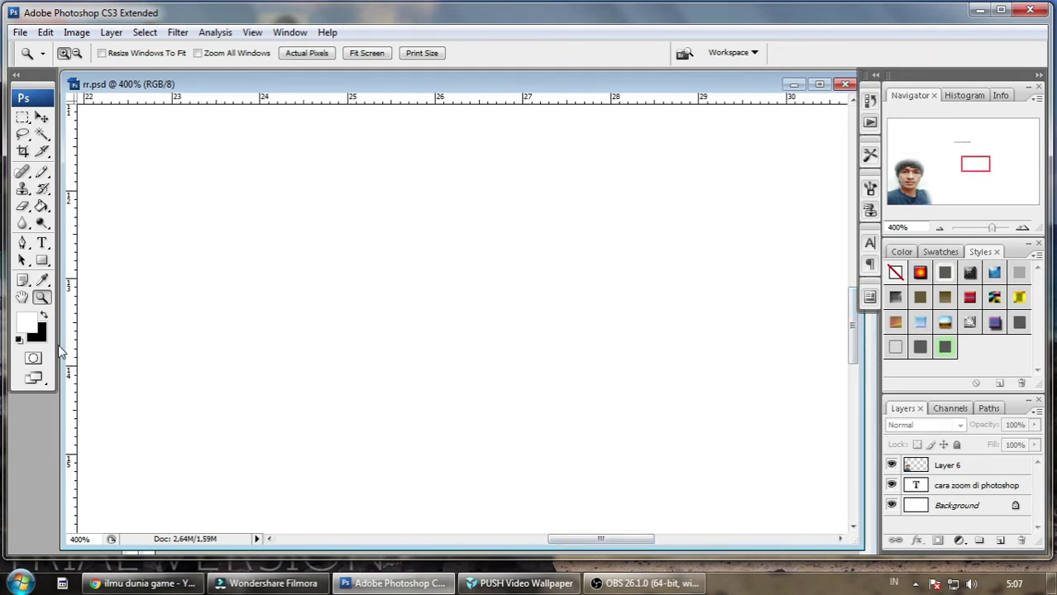
- Pan the 400% view with the Hand tool until the text "cara zoom di photoshop" is fully in view
key(h)
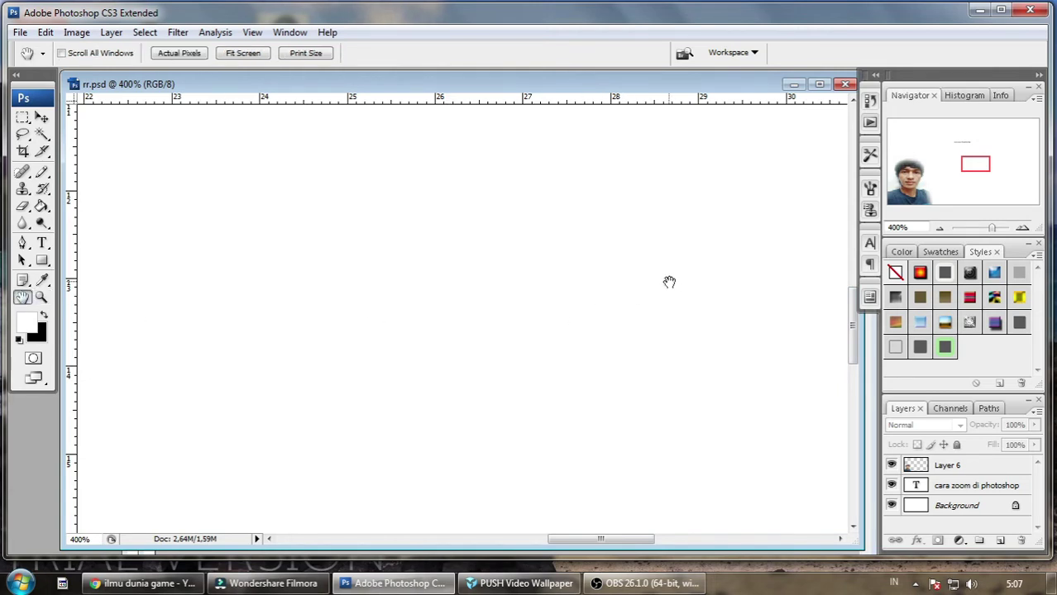
drag(681, 265, 487, 373)
drag(330, 288, 744, 422)
drag(674, 248, 443, 363)
drag(798, 198, 720, 282)
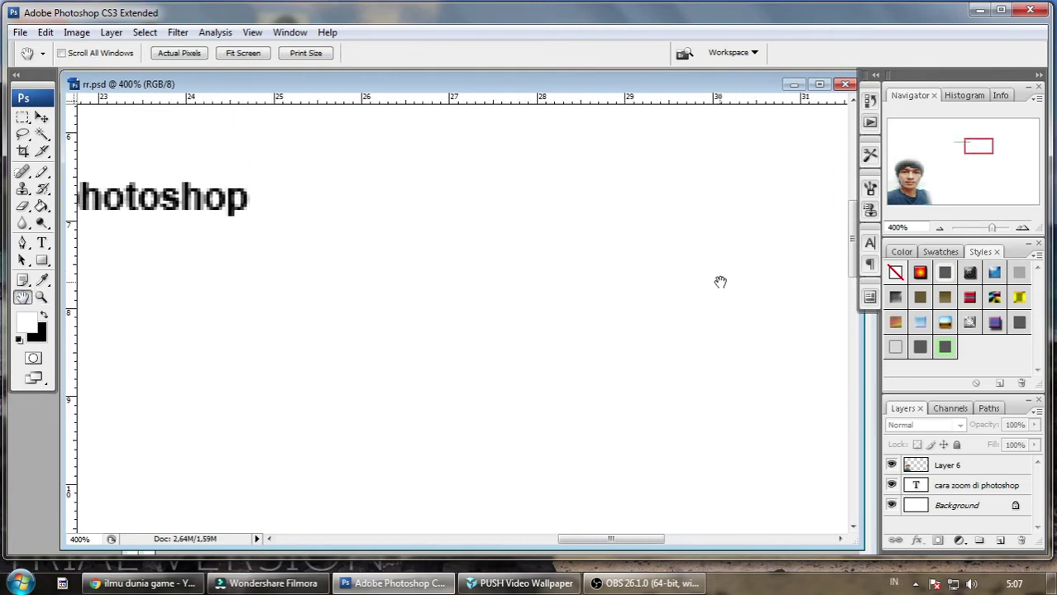
drag(154, 195, 490, 269)
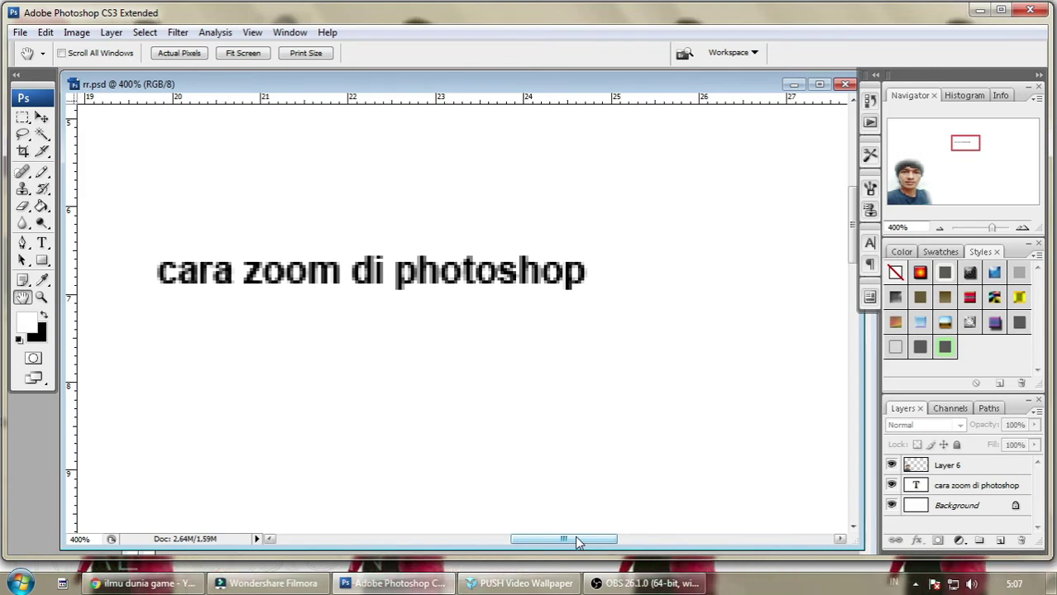
- Magnify the area beside the text "cara zoom di photoshop" to 600% with the Zoom tool
click(42, 298)
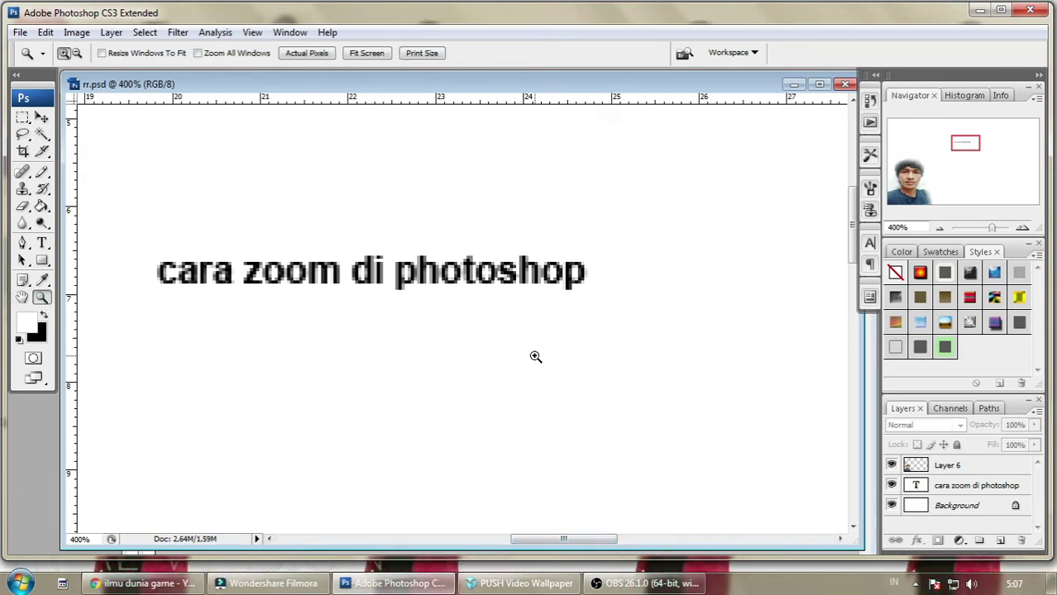
click(609, 342)
click(521, 311)
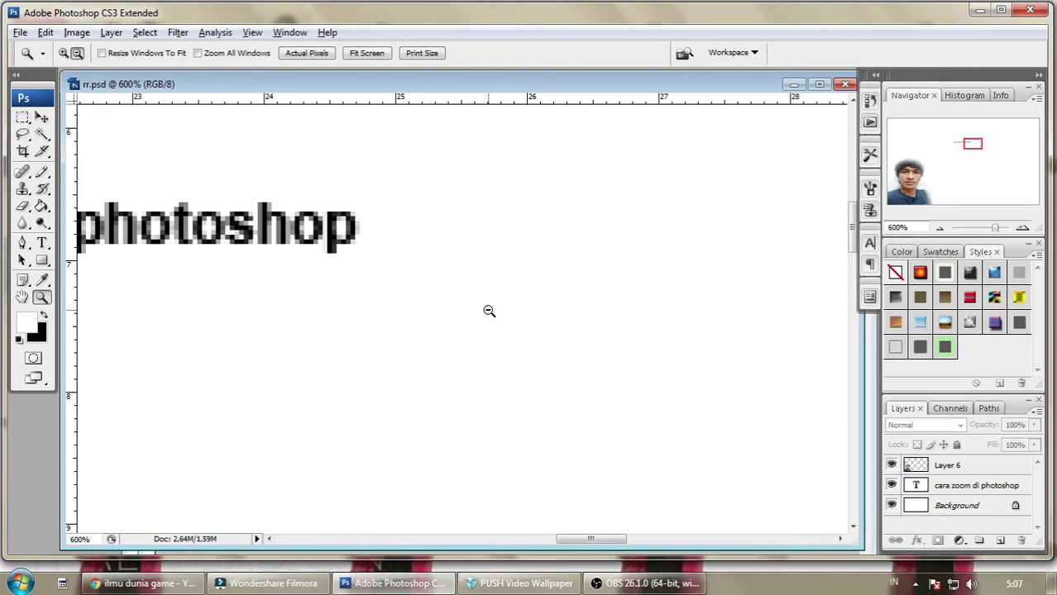
- Zoom out from the document to 12.5% with the Zoom tool and magnify it back to 33.33%
alt+click(489, 311)
click(489, 311)
click(489, 311)
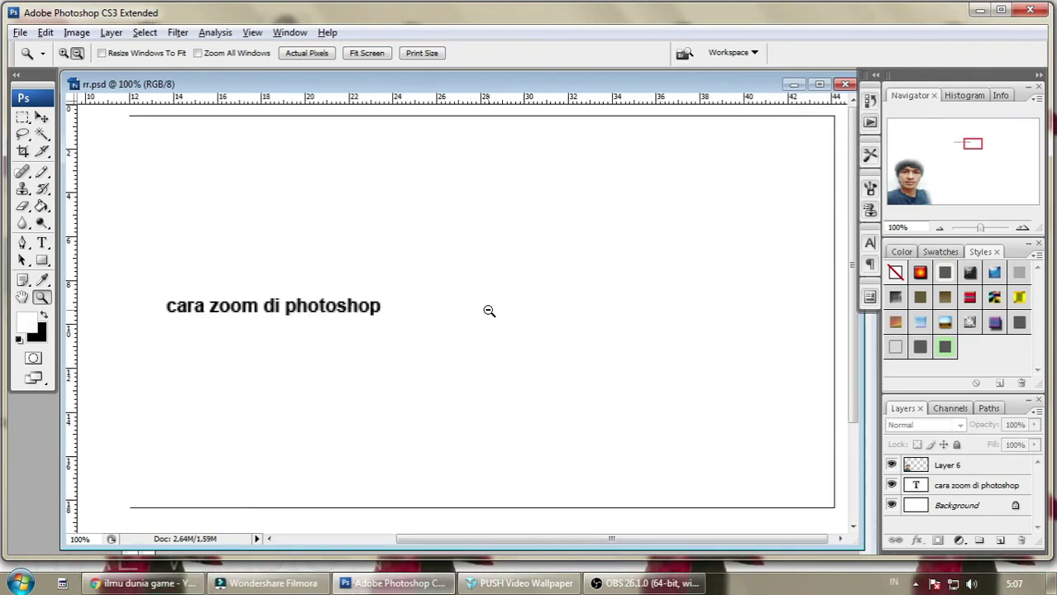
click(489, 311)
click(489, 311)
click(489, 311)
click(488, 311)
alt+click(489, 311)
alt+click(489, 311)
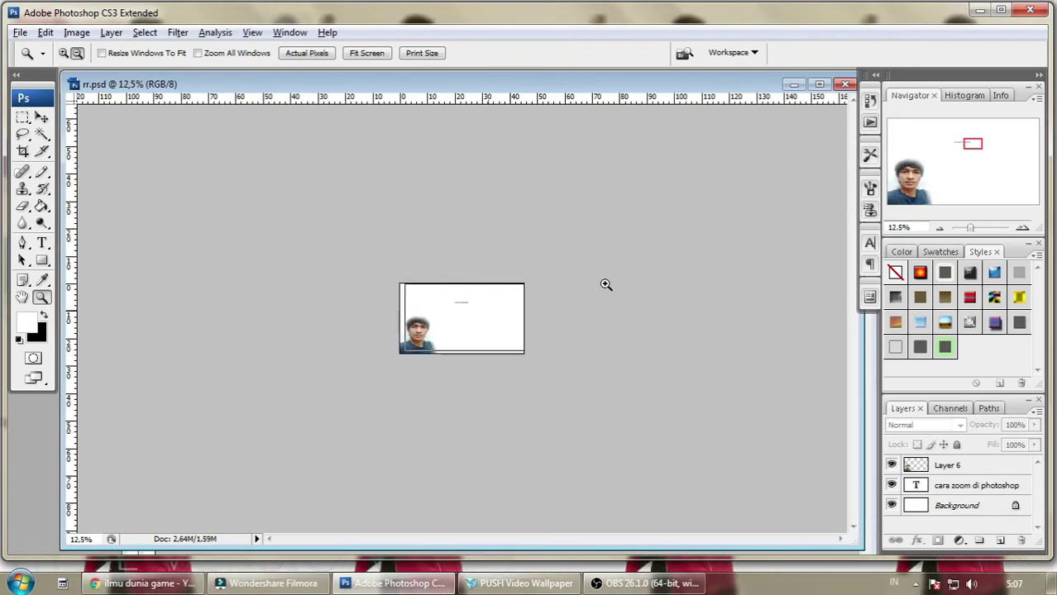
click(605, 283)
click(605, 285)
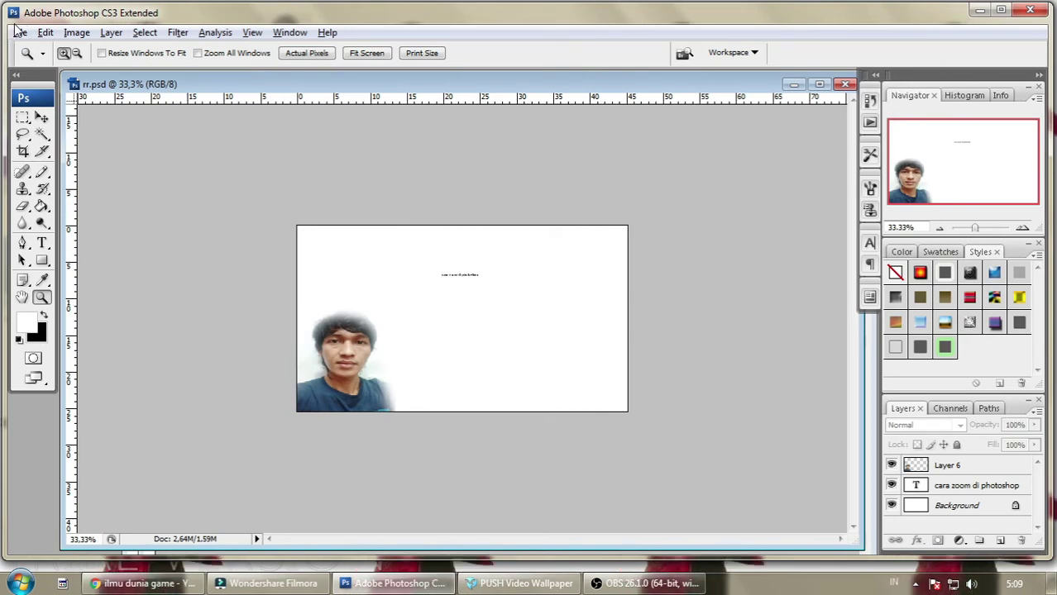
click(46, 33)
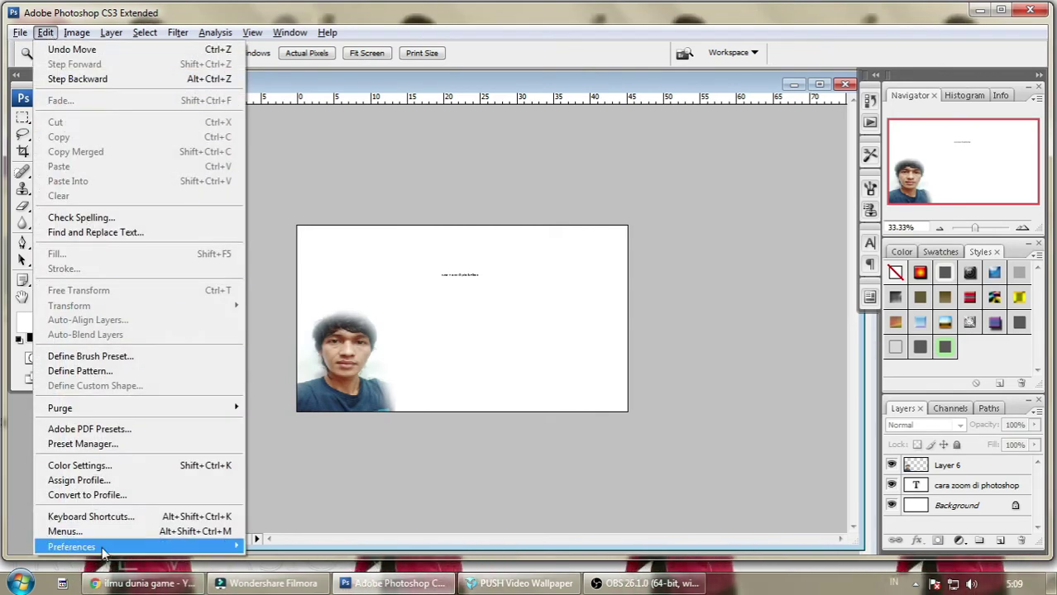
mouse_move(110, 553)
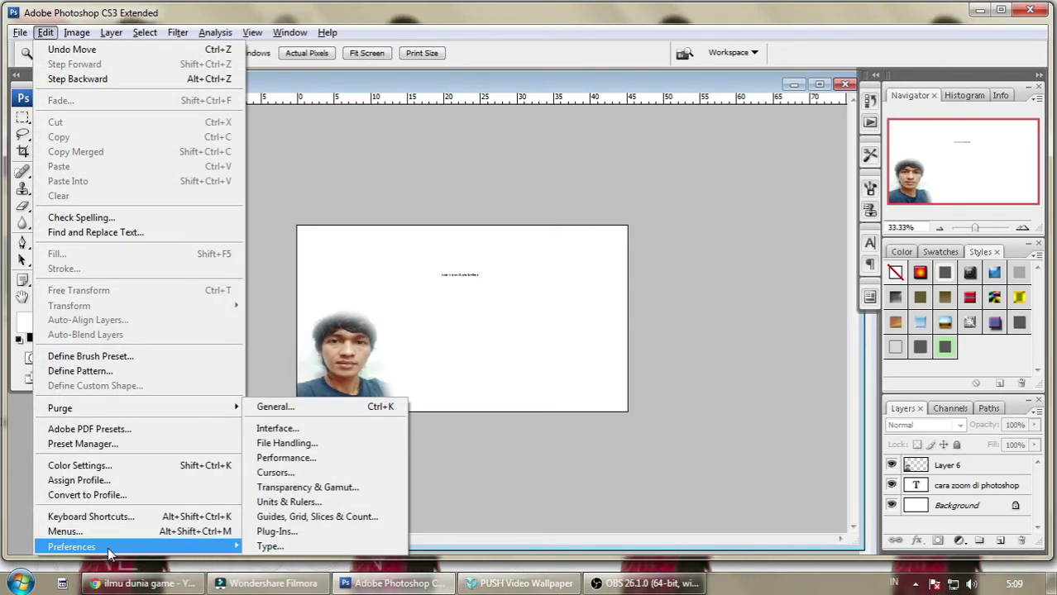
click(370, 409)
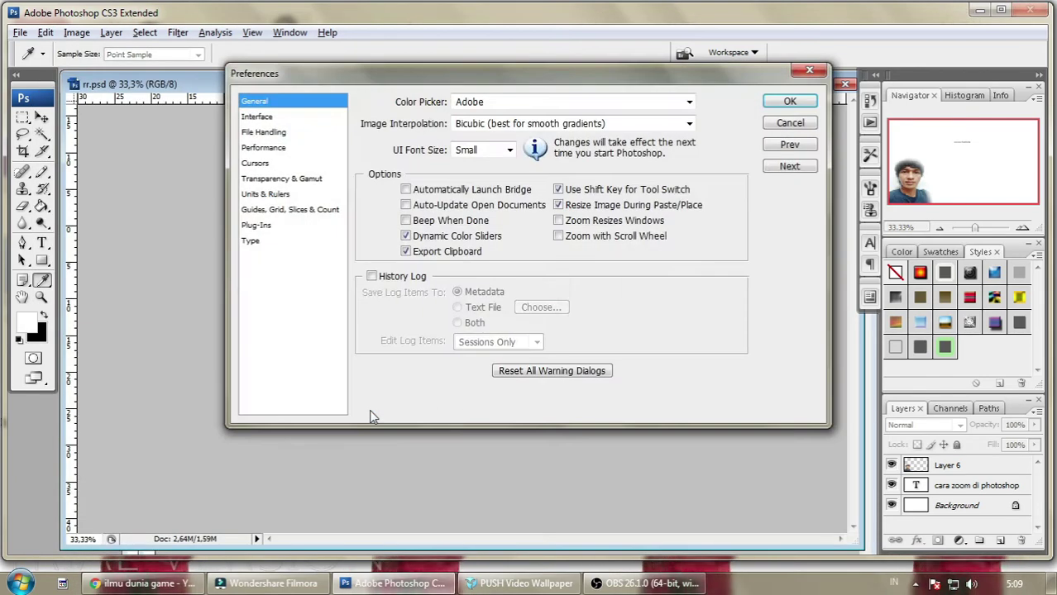
drag(609, 79, 563, 136)
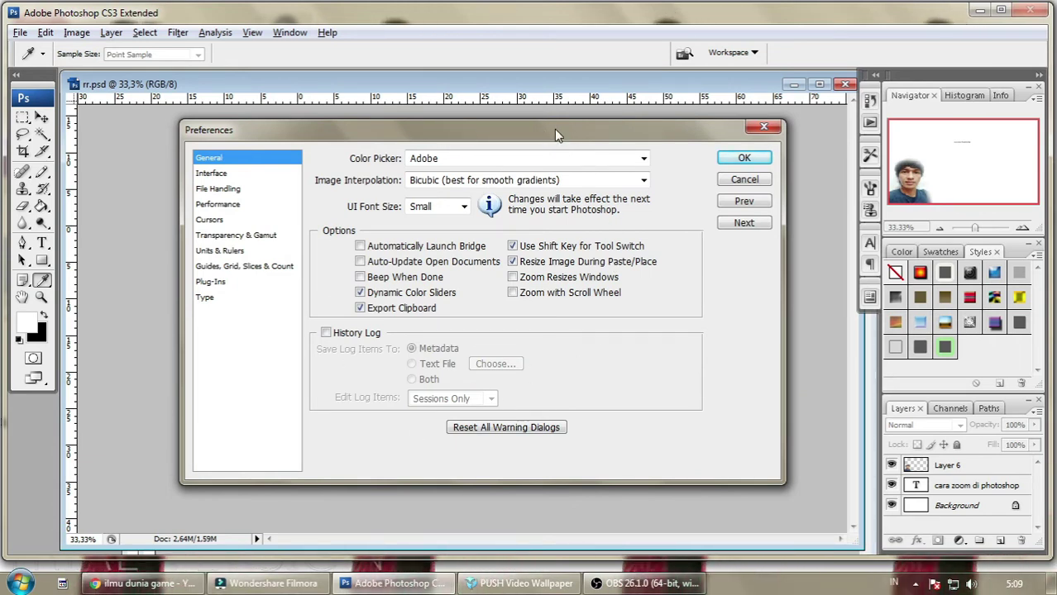
drag(554, 131, 545, 137)
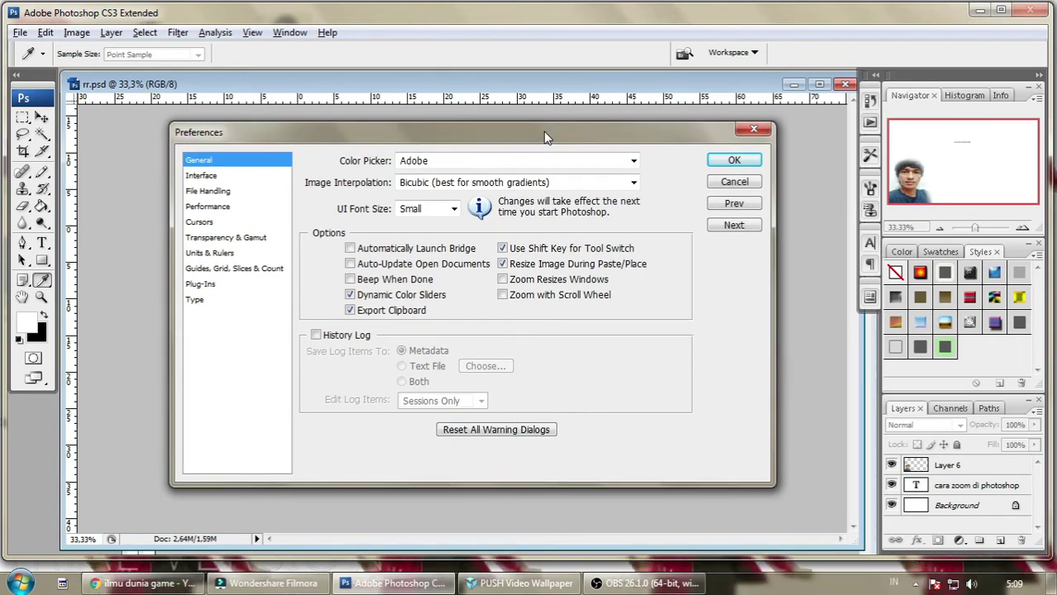
click(754, 130)
key(z)
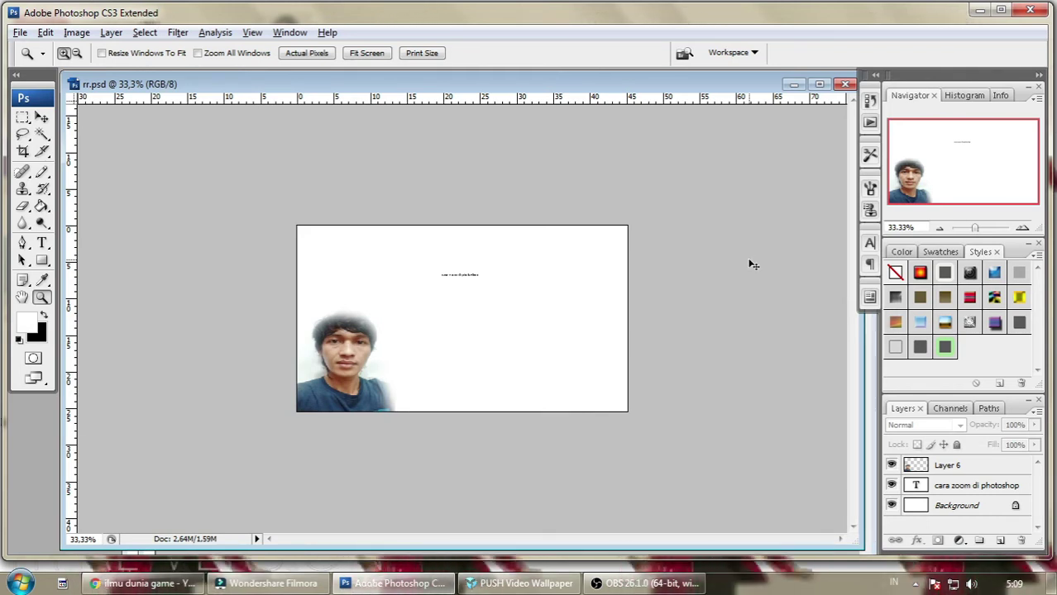
- Enable the Zoom with Scroll Wheel option in the General preferences and apply the change
key(i)
key(ctrl+k)
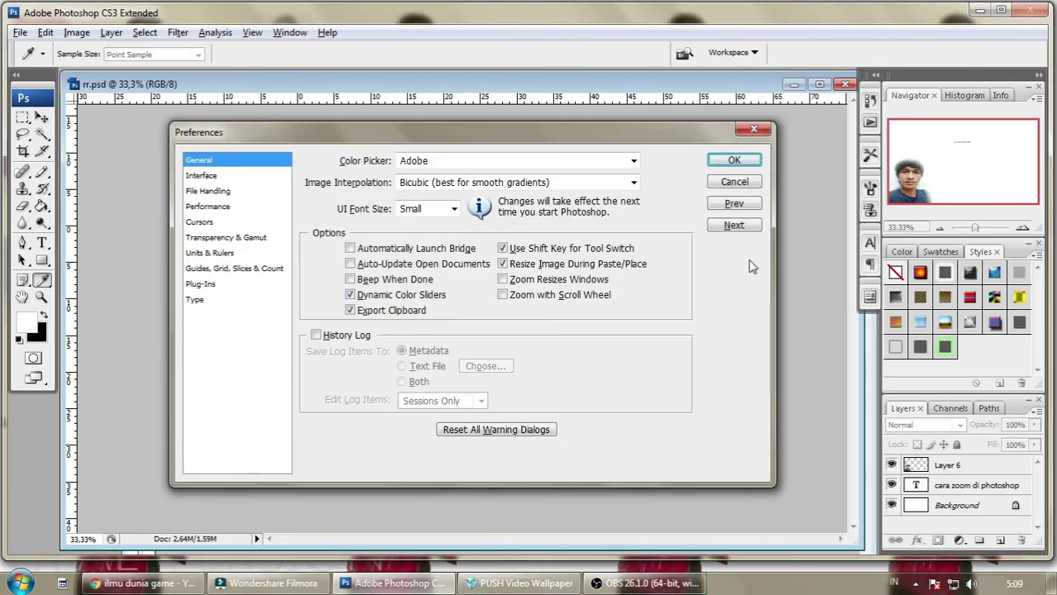
mouse_move(583, 142)
mouse_down()
mouse_move(637, 145)
mouse_move(589, 149)
mouse_up()
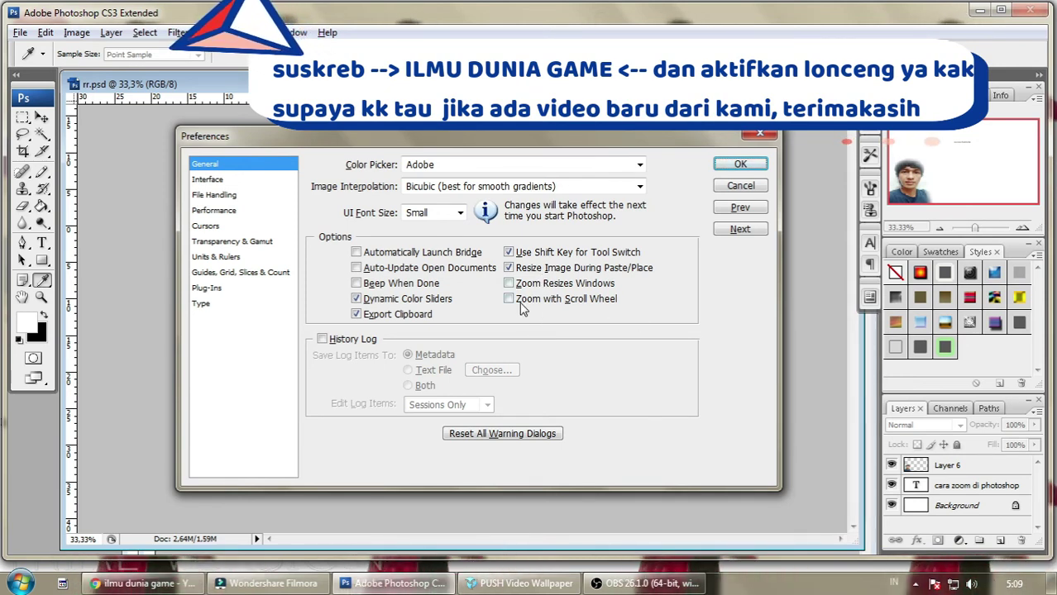
click(509, 301)
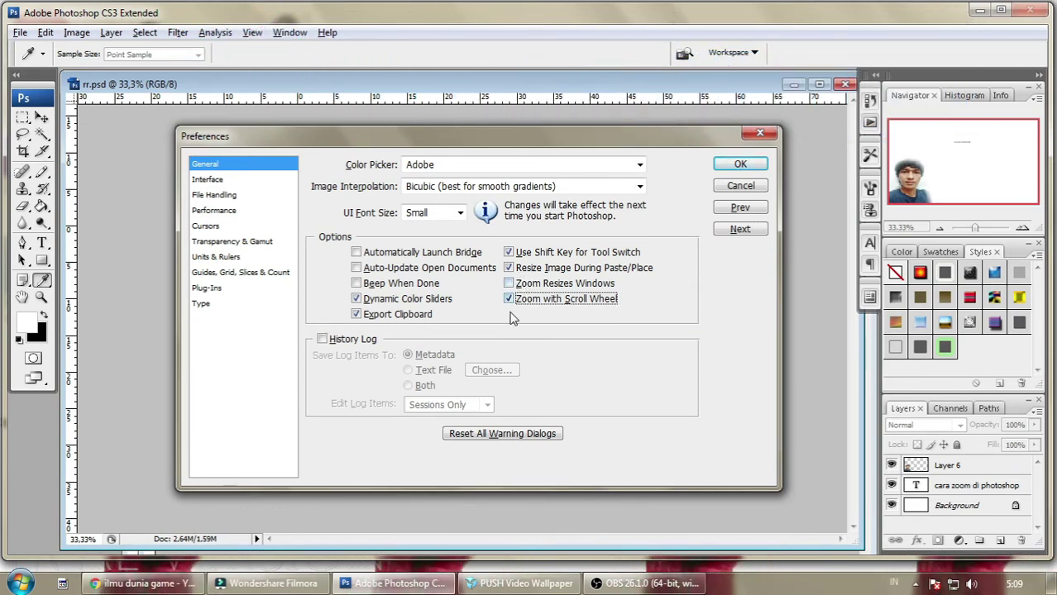
click(740, 164)
key(z)
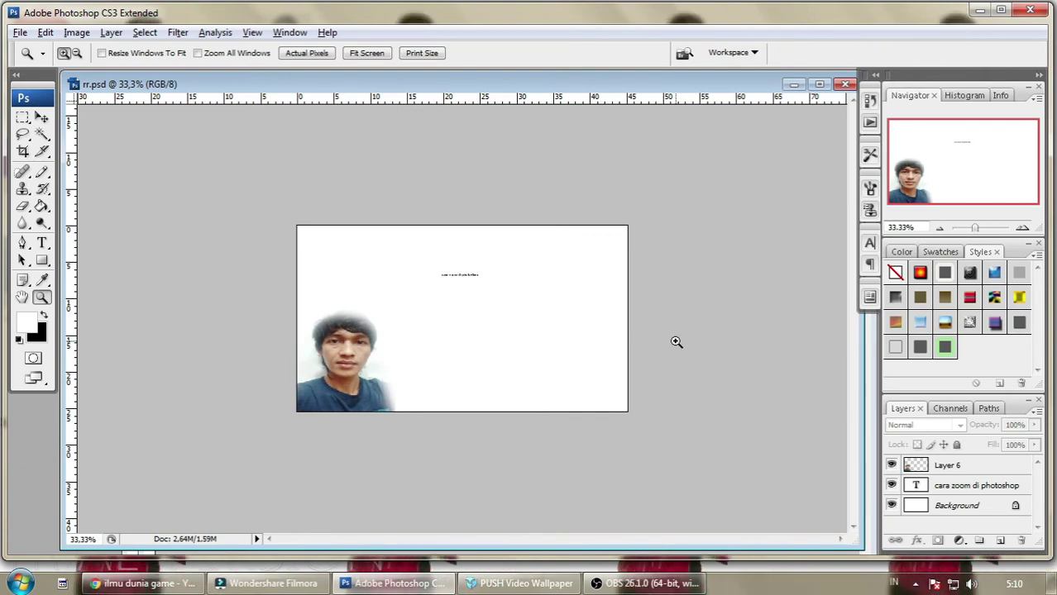
- Try scroll-wheel zooming on the document, magnifying it beyond 100% and shrinking it to about 11%
scroll(677, 342, up, 2)
scroll(676, 341, down, 2)
scroll(677, 342, up, 4)
scroll(679, 345, down, 5)
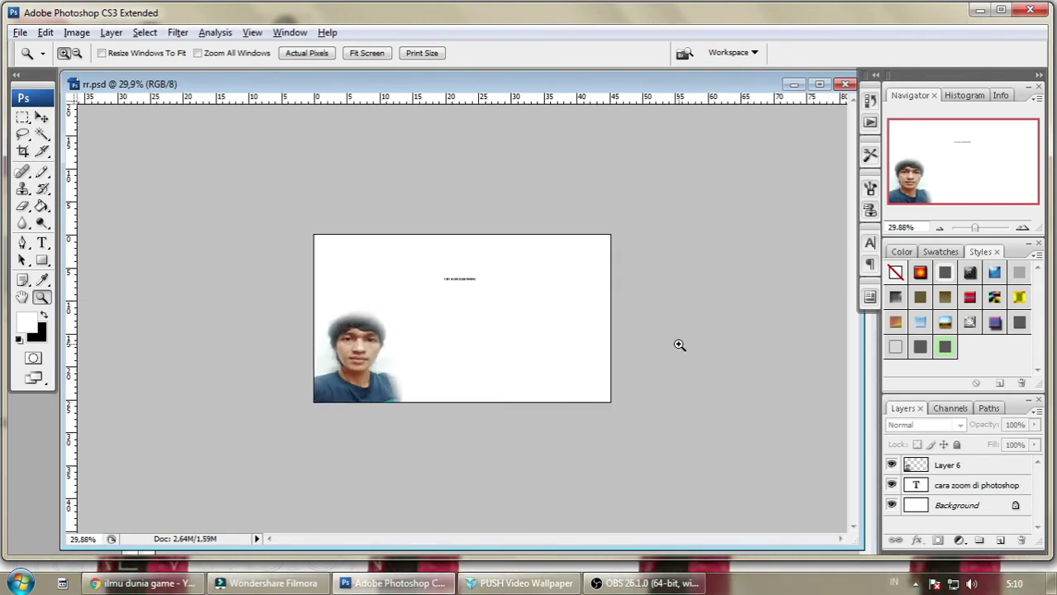
scroll(679, 345, down, 3)
scroll(679, 345, up, 8)
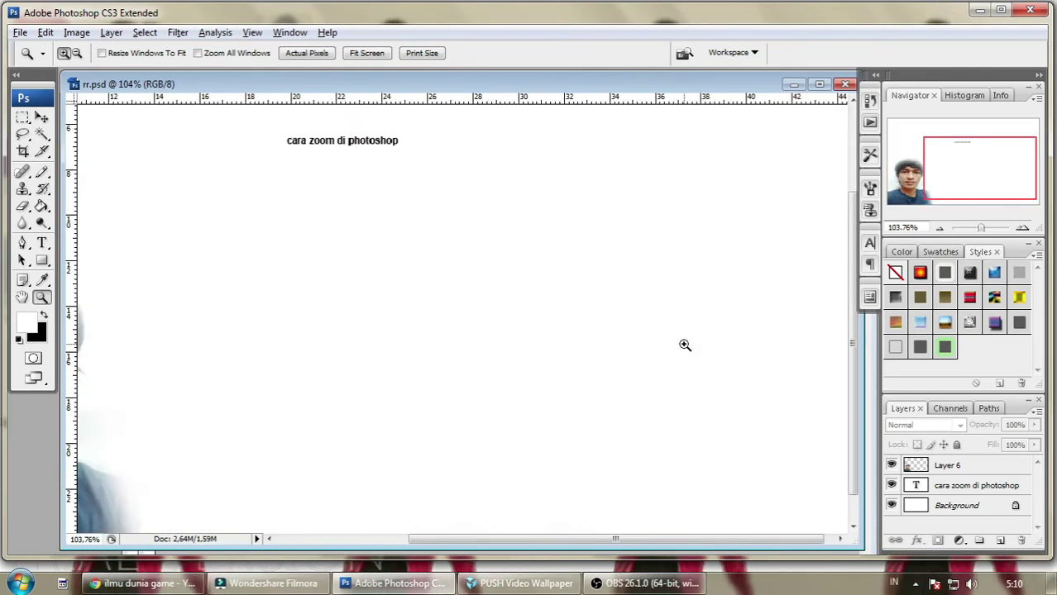
scroll(685, 345, up, 8)
scroll(685, 345, down, 9)
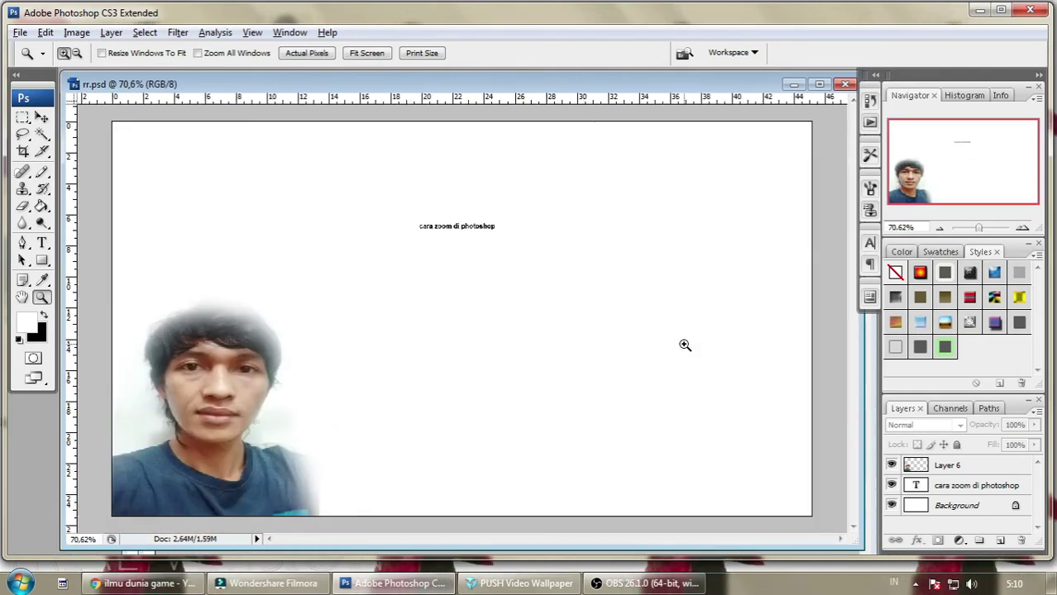
scroll(685, 345, down, 7)
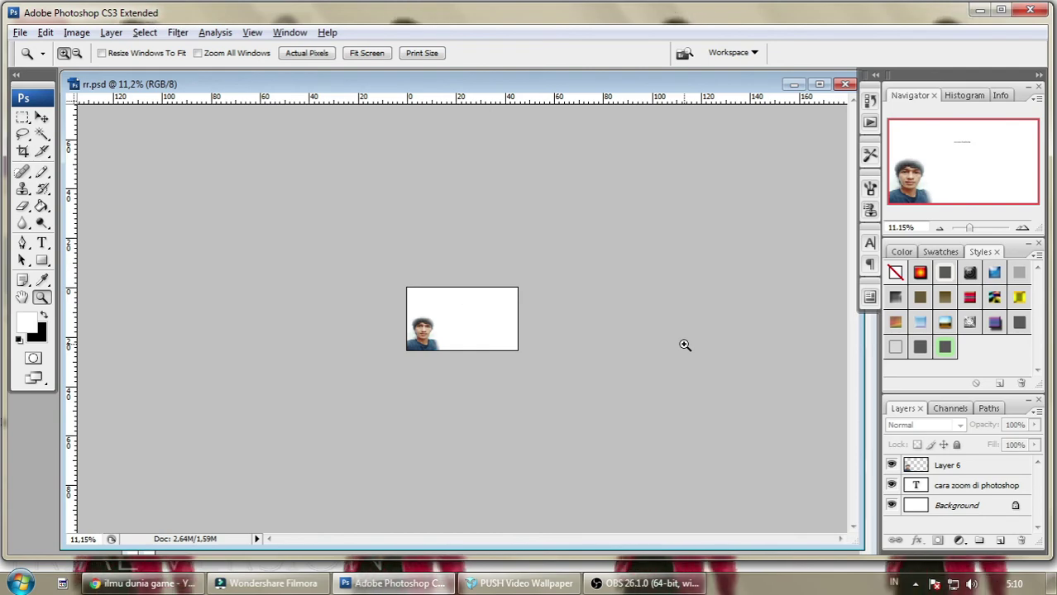
- Magnify the document to about 60% and alternate small wheel zooms in and out around the whole canvas
click(646, 336)
scroll(646, 337, up, 6)
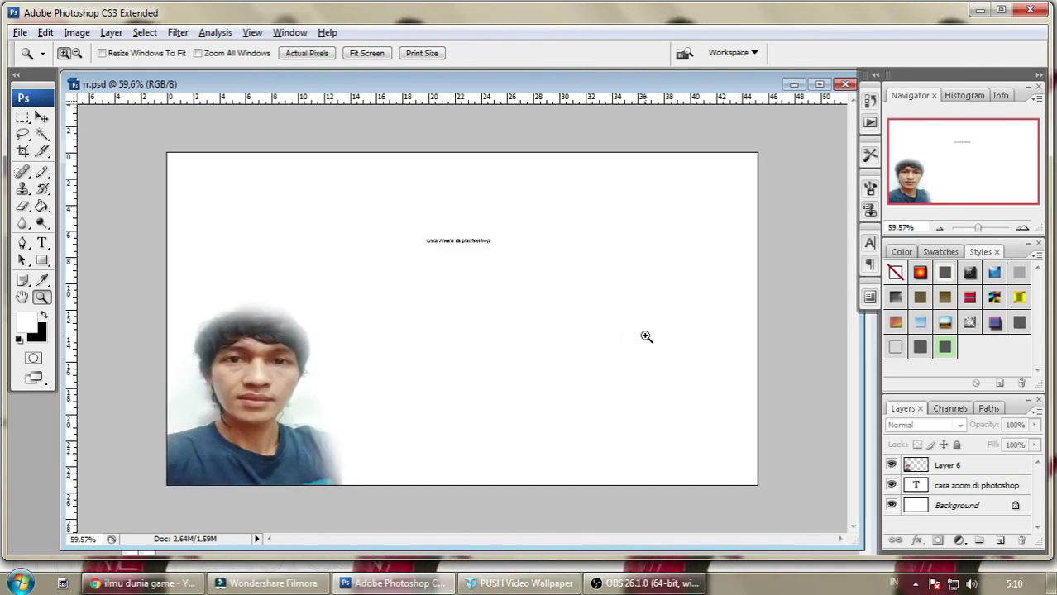
scroll(646, 336, down, 5)
scroll(646, 337, up, 2)
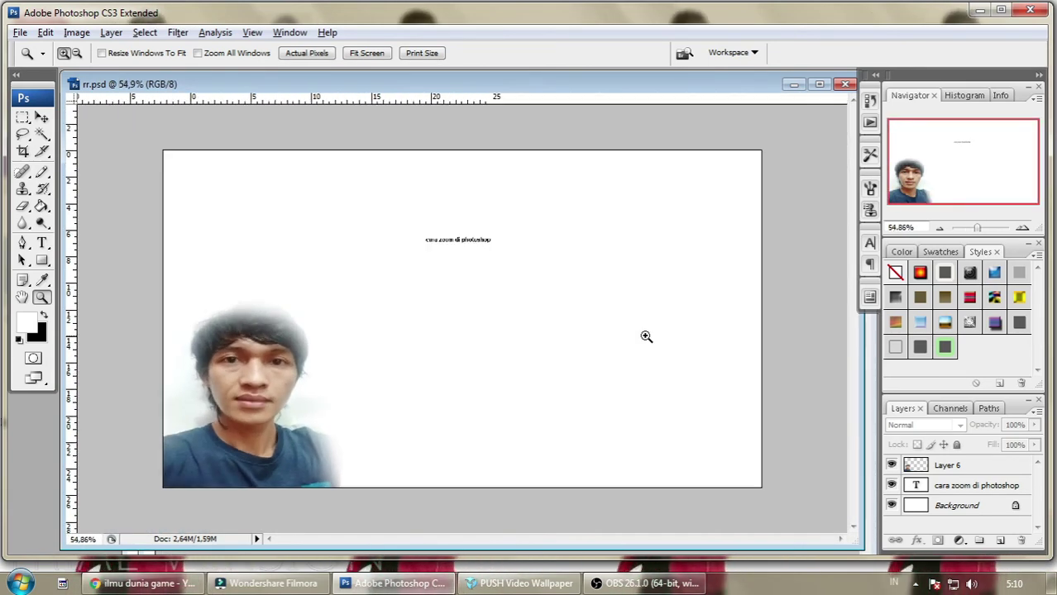
scroll(646, 337, down, 3)
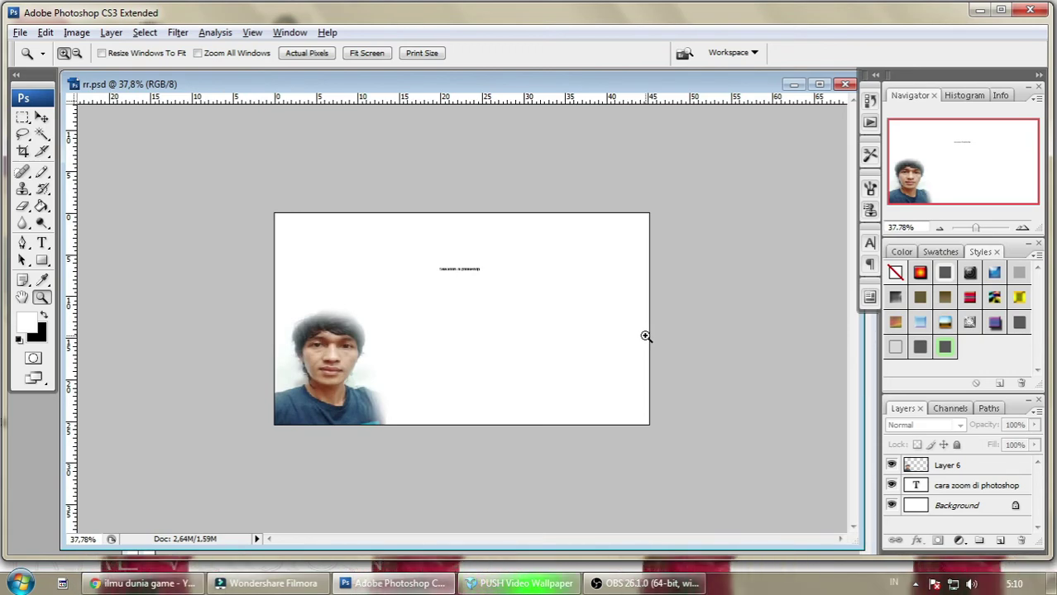
scroll(646, 336, up, 2)
scroll(646, 337, down, 2)
scroll(646, 337, down, 1)
scroll(646, 336, up, 2)
scroll(646, 337, down, 2)
- Shrink the document view to 0.54% and fit the whole canvas on screen
scroll(646, 337, down, 8)
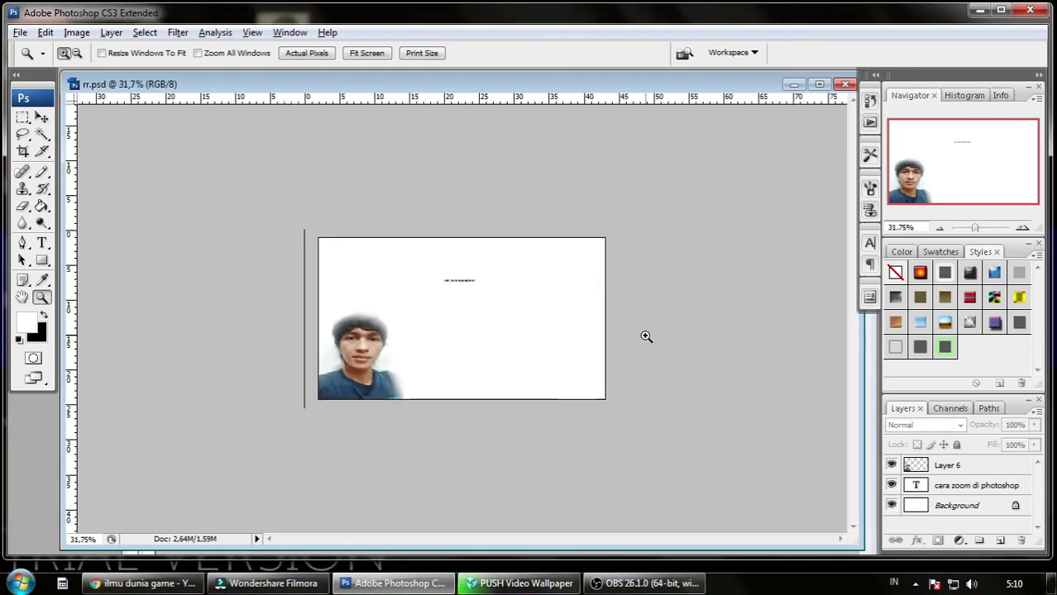
scroll(645, 337, down, 6)
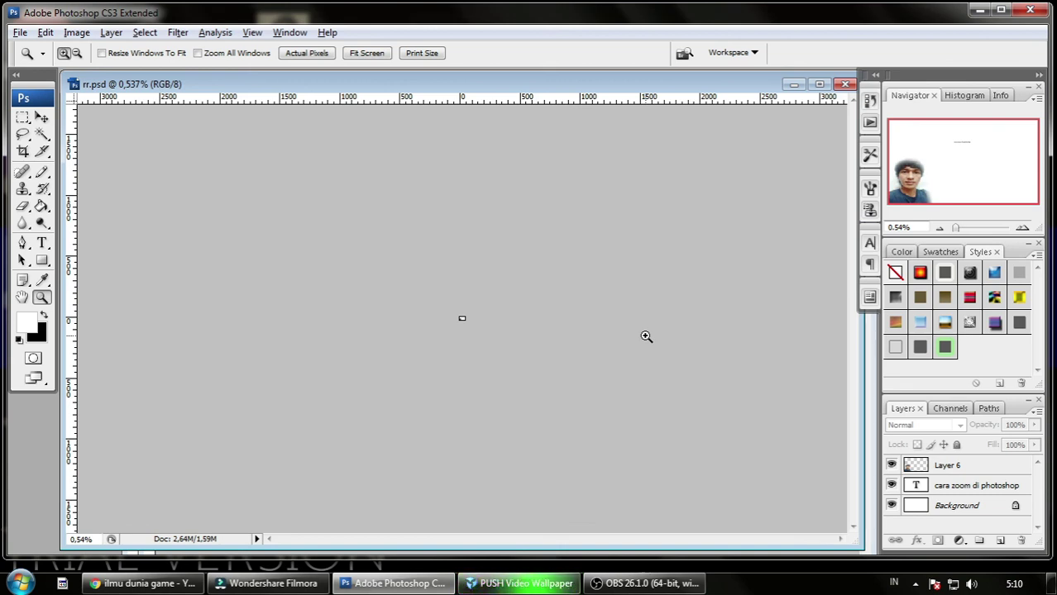
key(ctrl+0)
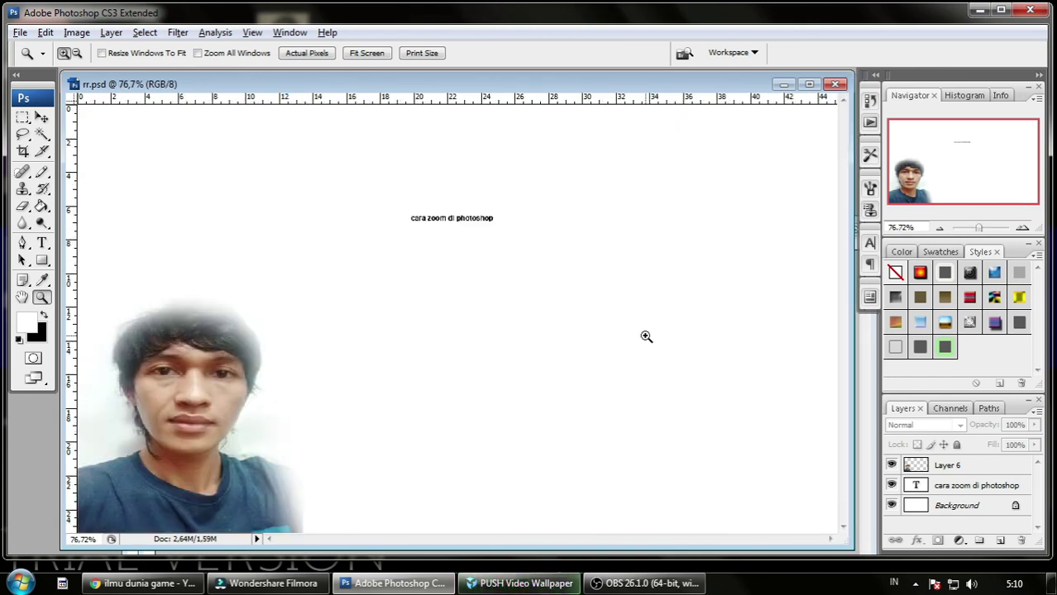